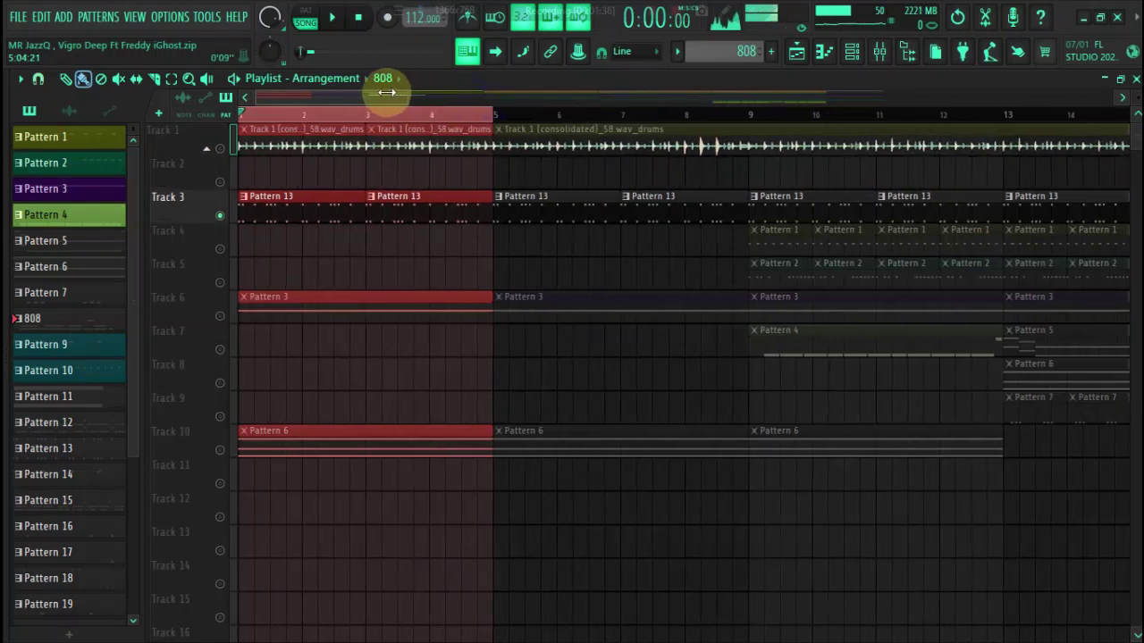
Step: Play the soloed Track 3, examine Pattern 13's notes in the piano roll, and return to the full-size playlist
key("space")
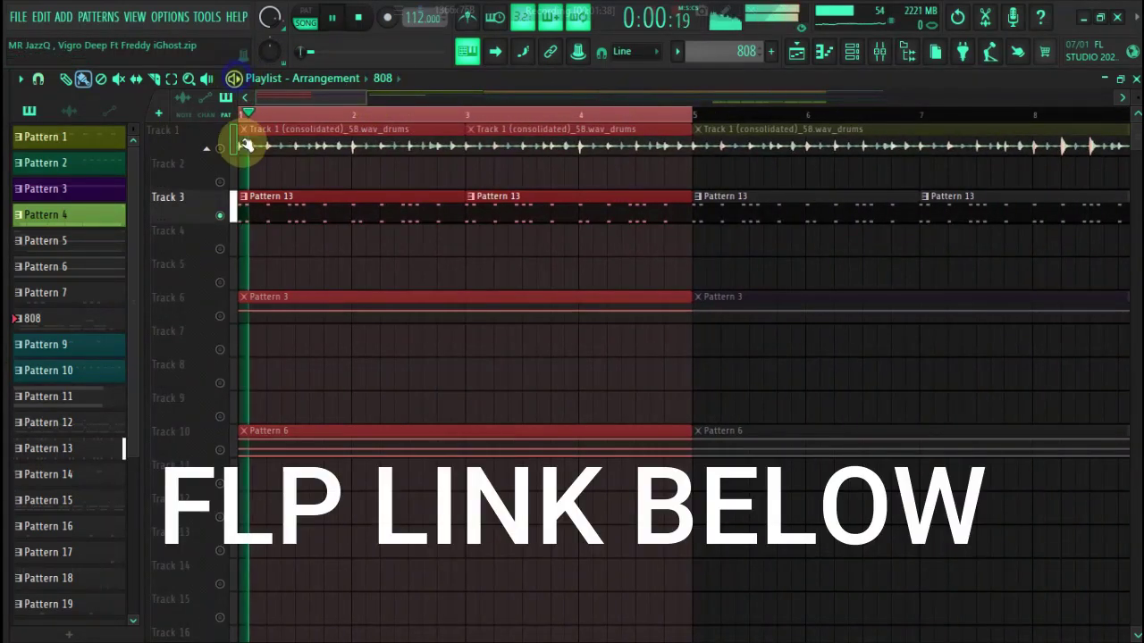
double_click(256, 201)
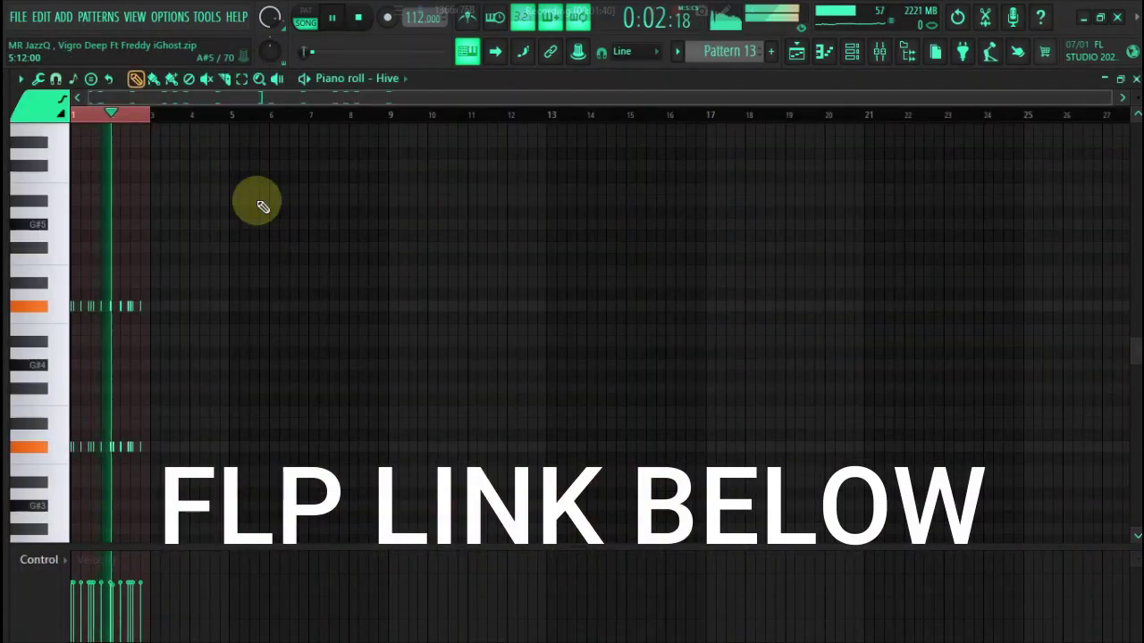
left_click_drag(1119, 97, 582, 97)
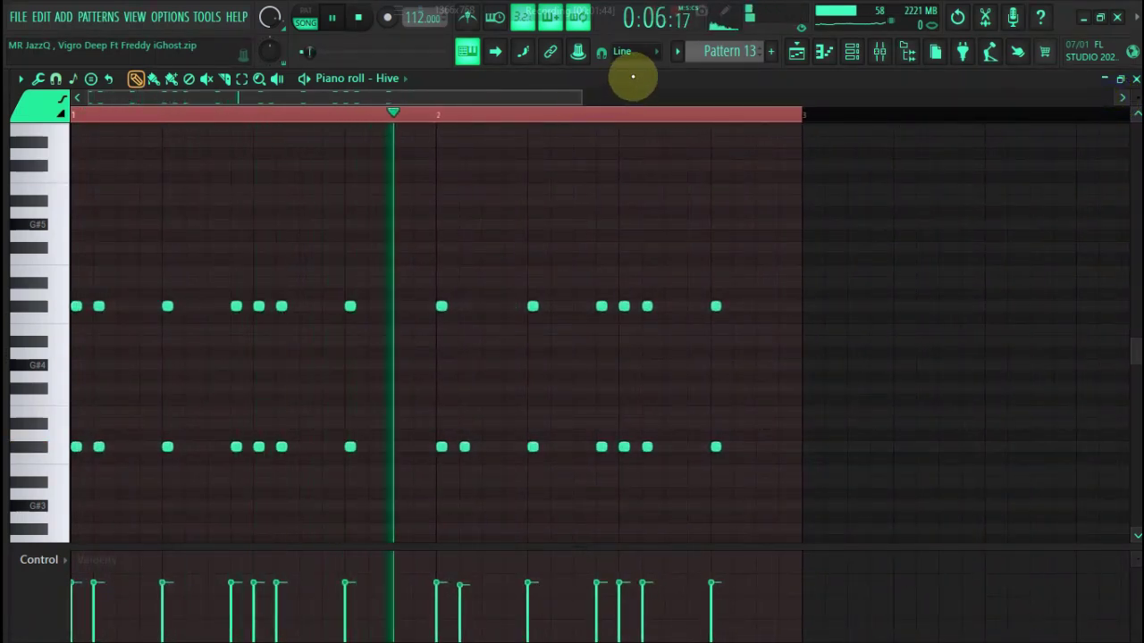
left_click(798, 51)
key("space")
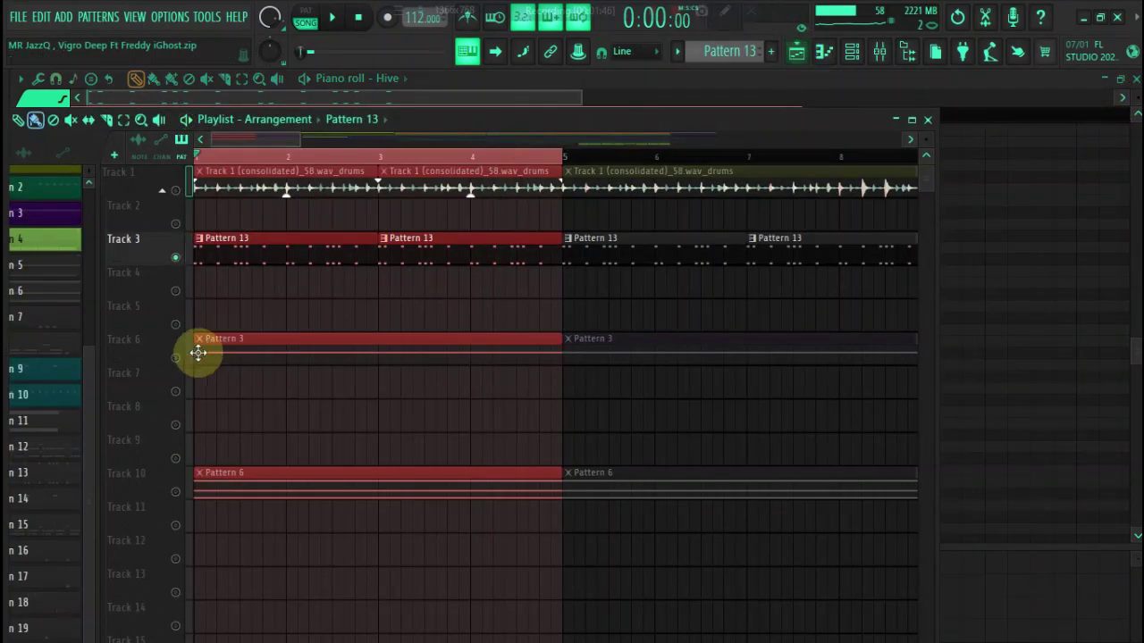
left_click(901, 119)
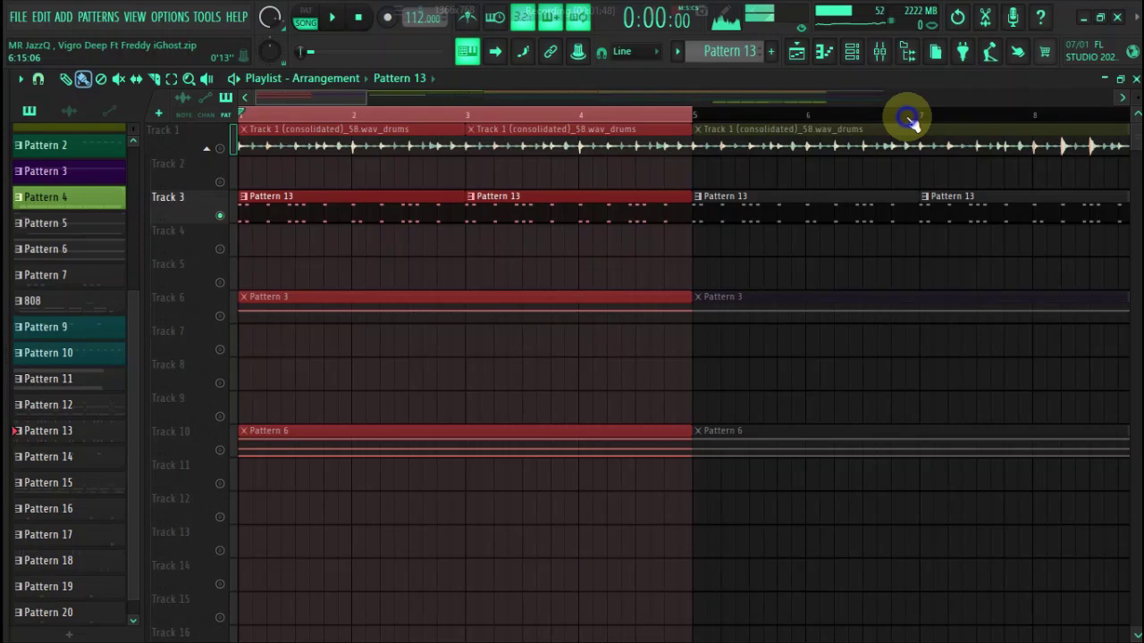
Step: Unmute Track 6, Track 10 and all remaining playlist tracks while auditioning bars 1 to 4
left_click(220, 318)
key("space")
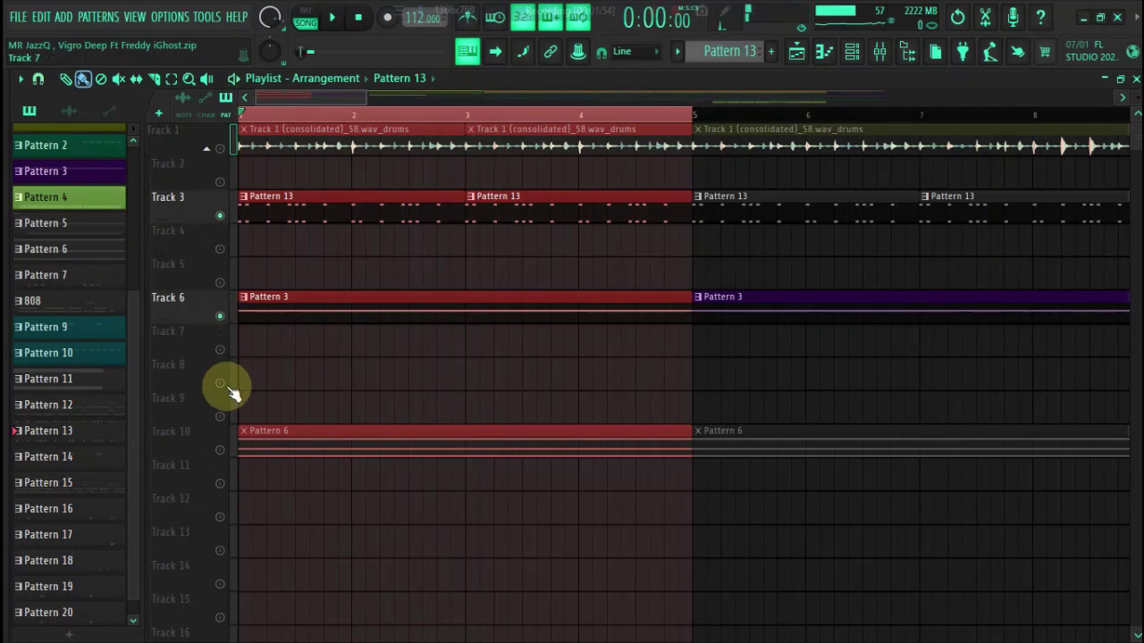
left_click(221, 449)
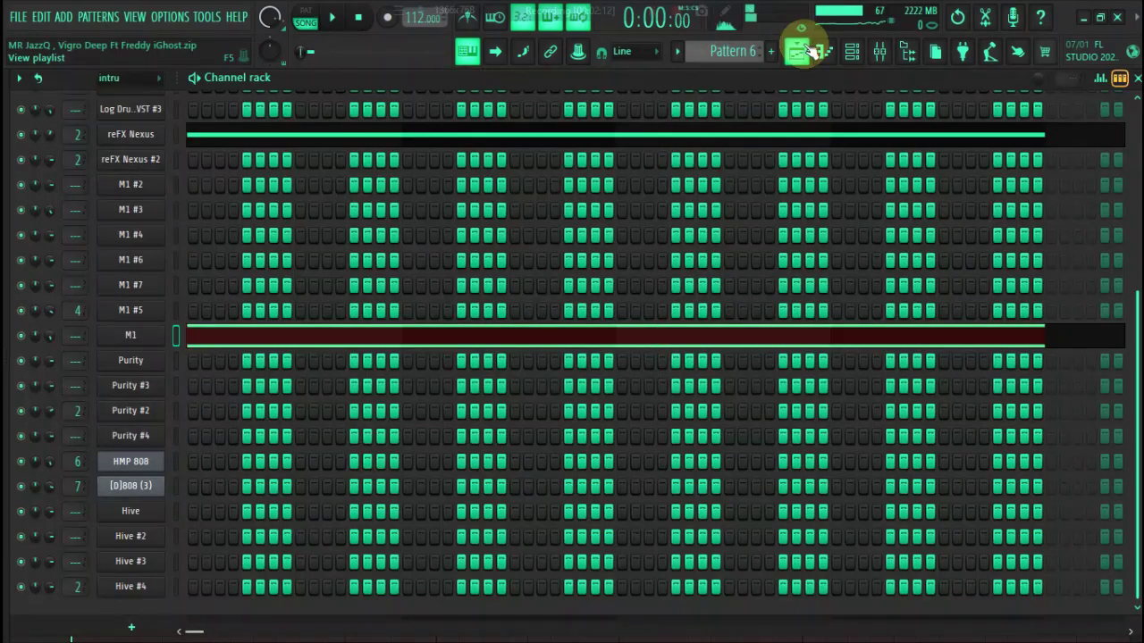
left_click(803, 47)
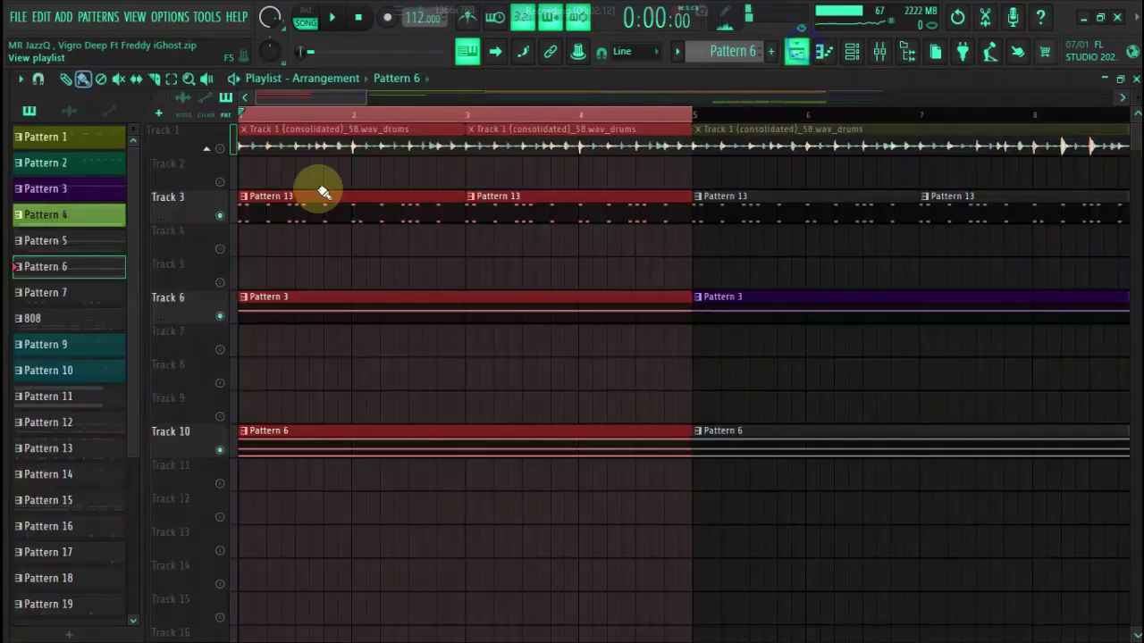
left_click(221, 149)
key("space")
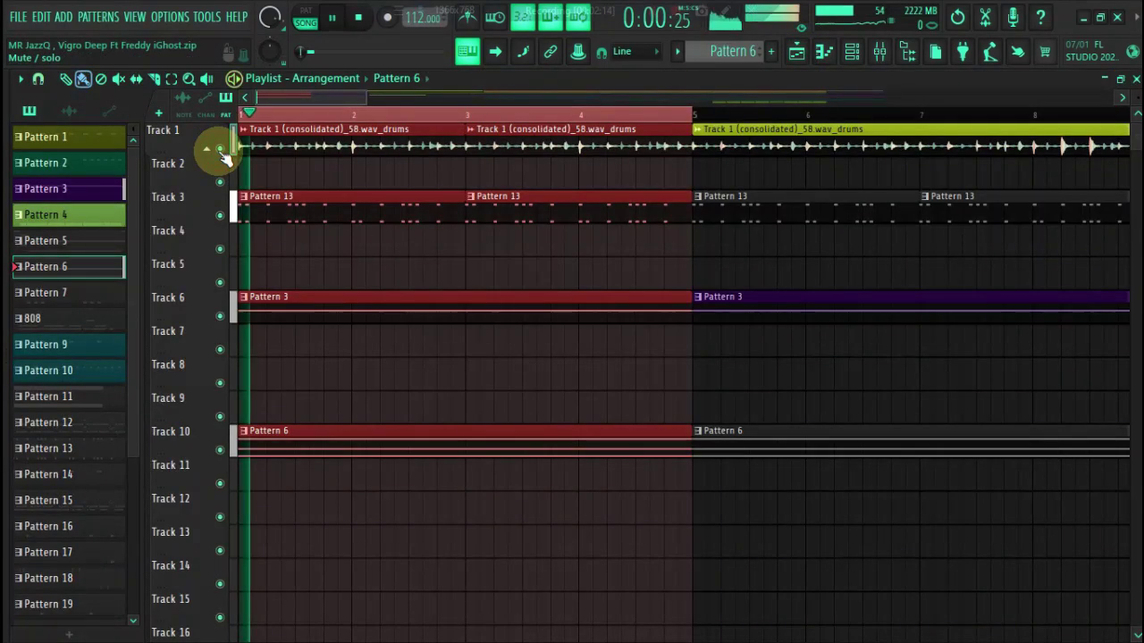
Step: Clear the time selection over bars 1 to 4 and play the arrangement from bar 5
left_click_drag(364, 97, 461, 101)
double_click(451, 115)
left_click(453, 115)
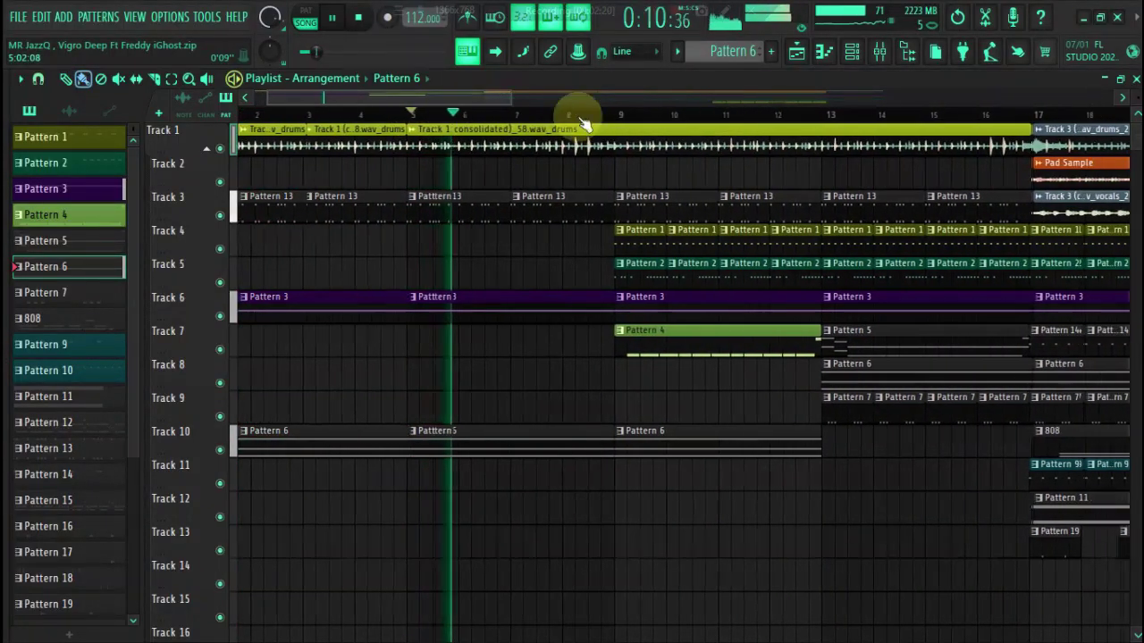
key("space")
Step: Select bars 9 to 12 on the playlist timeline and play that section with all tracks on
left_click(617, 118)
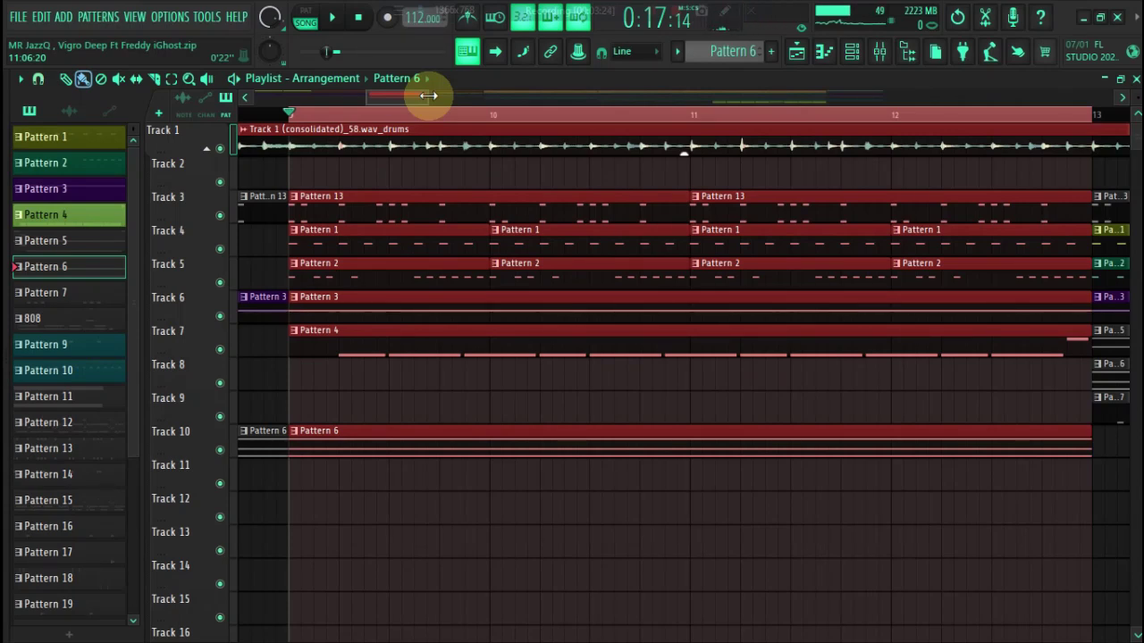
key("space")
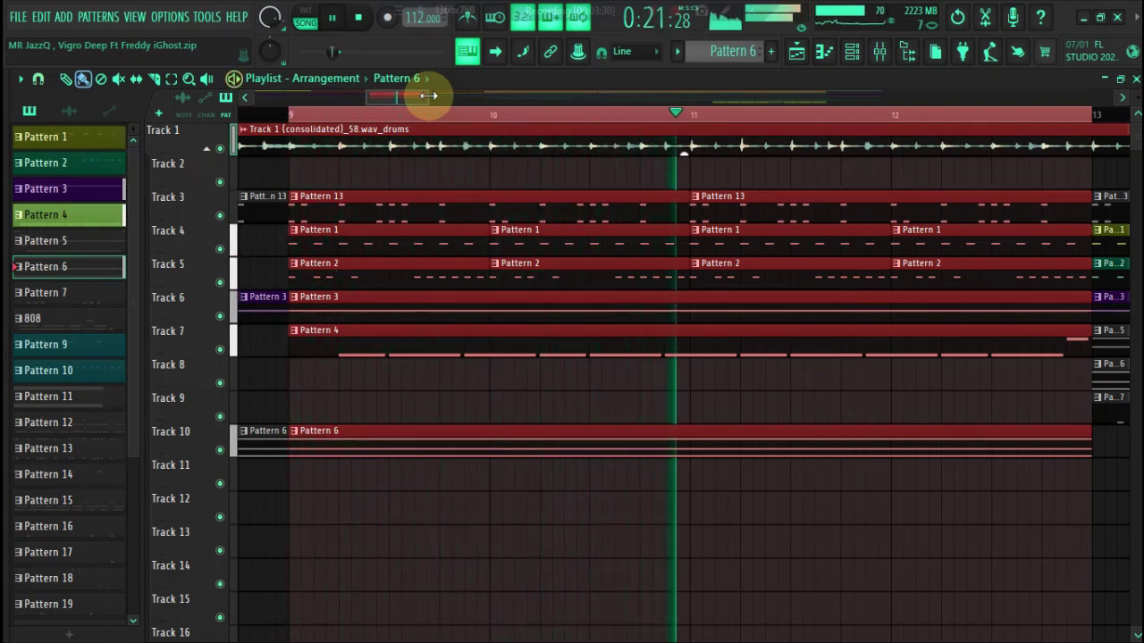
key("space")
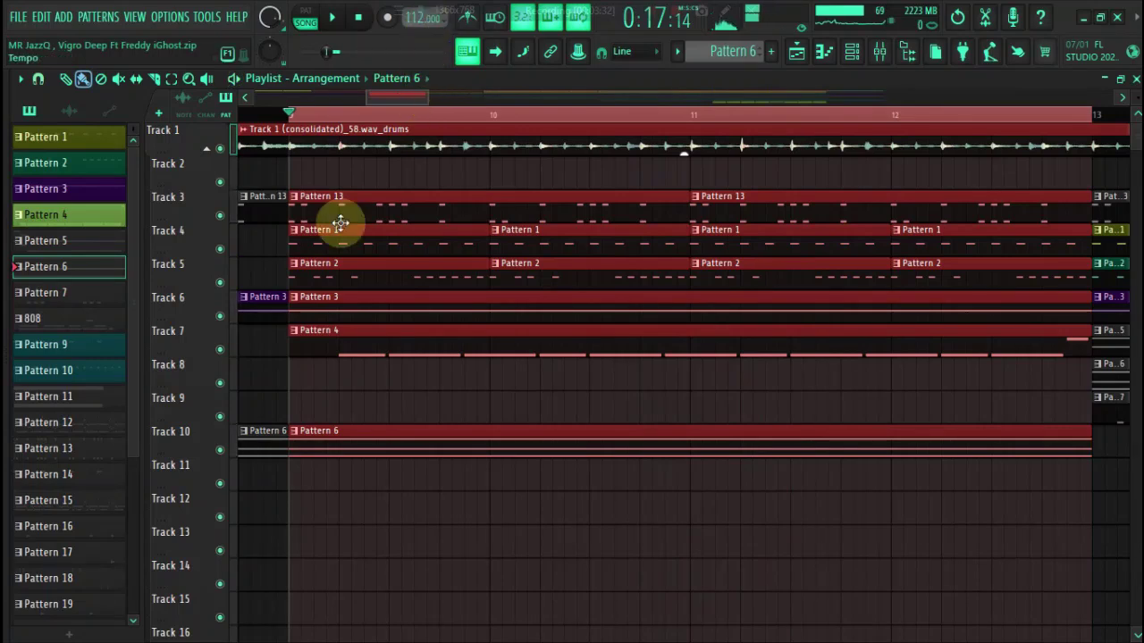
Step: Solo Tracks 3, 4, 5 and 6 one after another to hear each pattern in bars 9 to 12
right_click(221, 217)
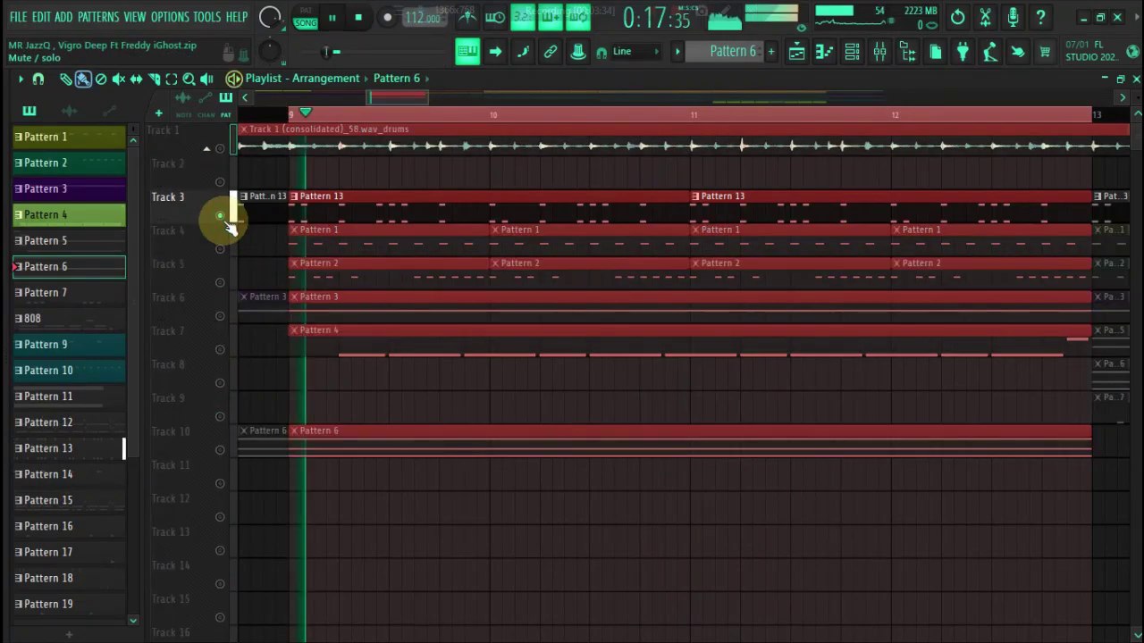
right_click(220, 250)
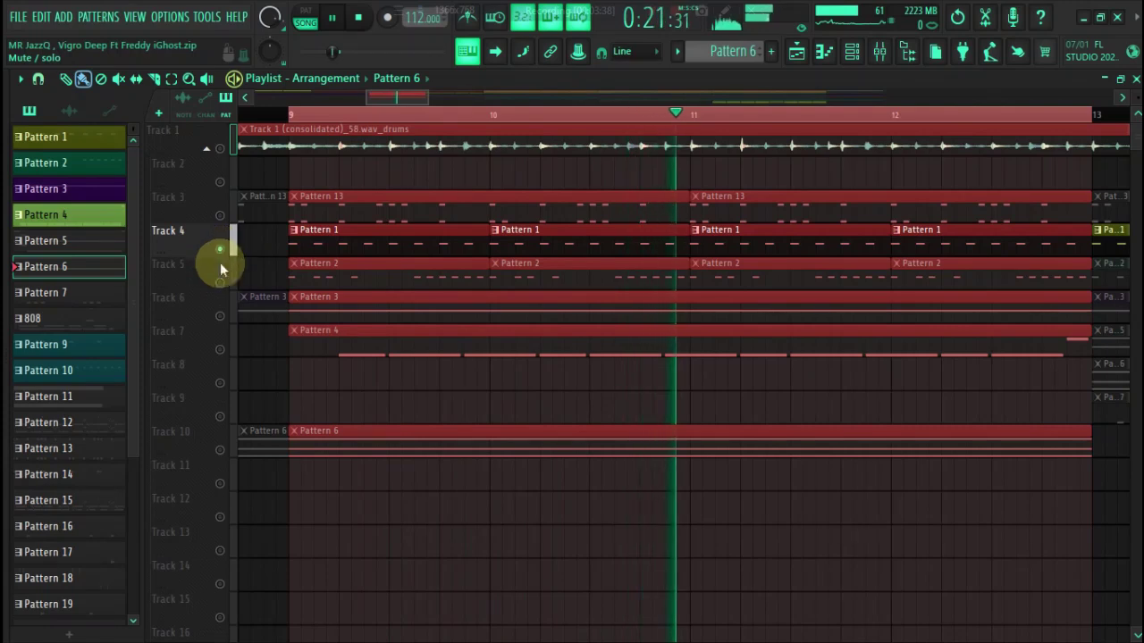
right_click(220, 283)
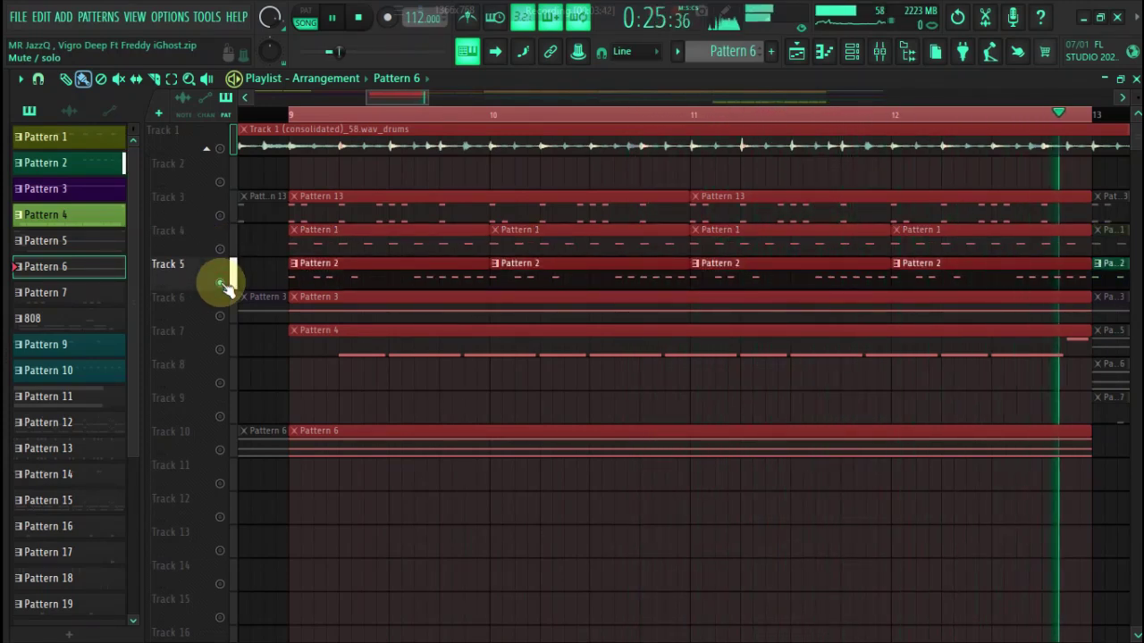
right_click(220, 316)
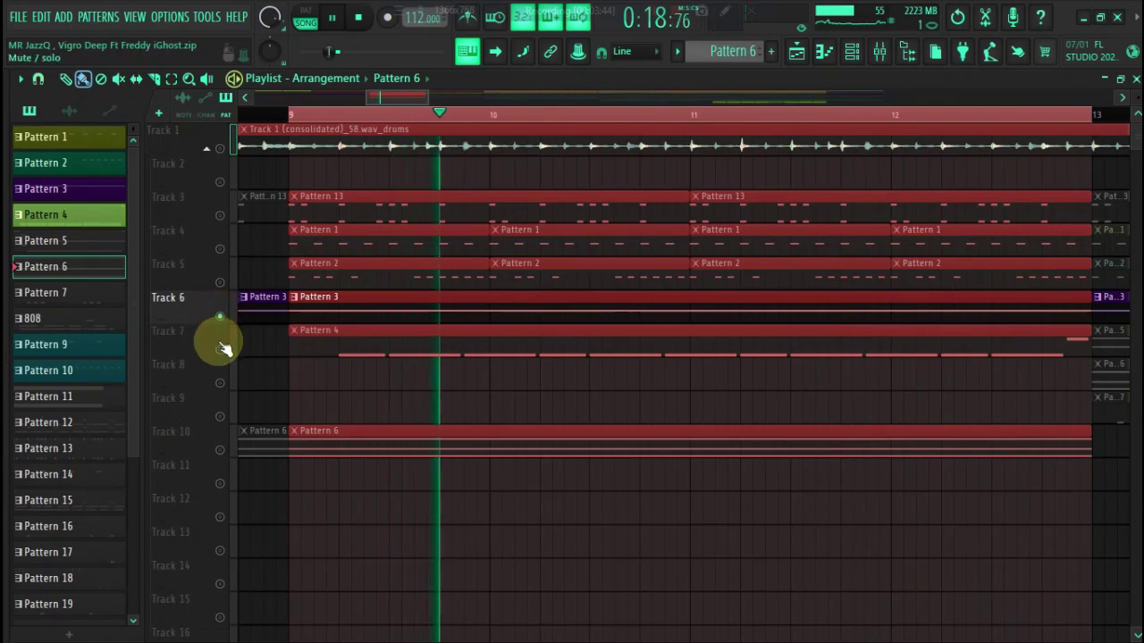
Step: Add Tracks 7, 5, 4, 3, 1 and 10 back to the soloed Track 6 during playback of bars 9 to 12
left_click(220, 350)
key("space")
key("space")
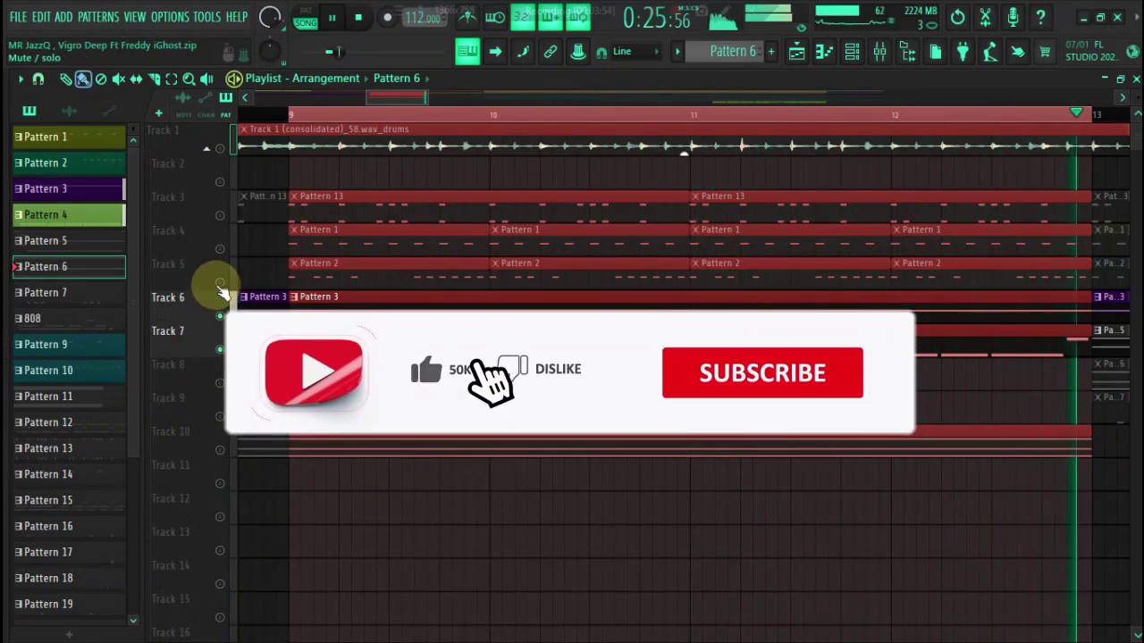
left_click(220, 282)
key("space")
key("space")
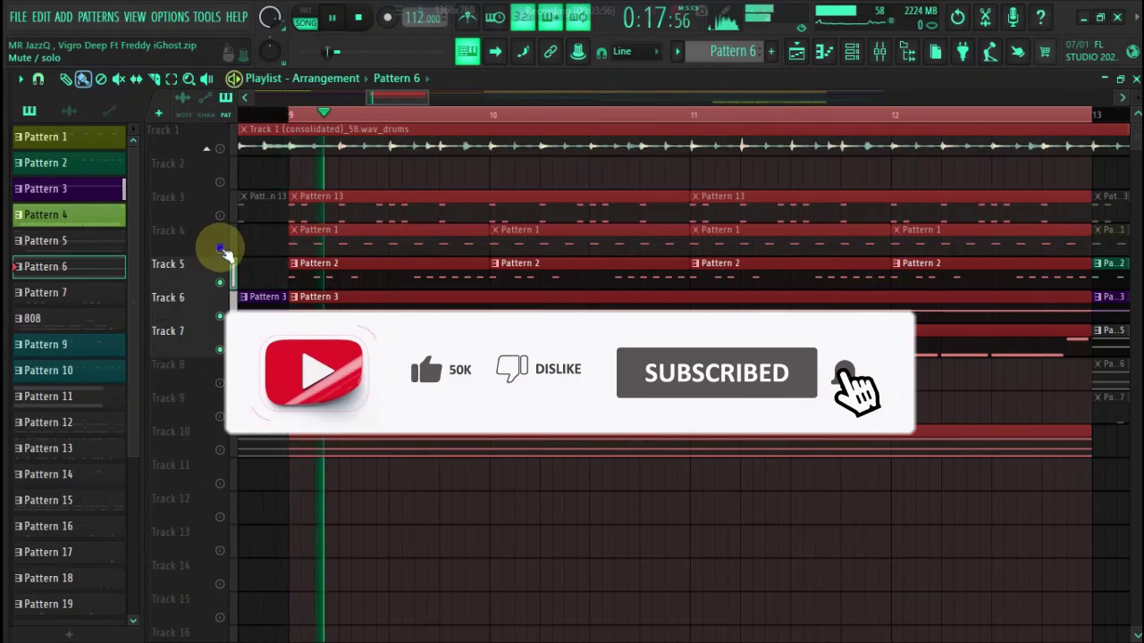
left_click_drag(221, 249, 222, 213)
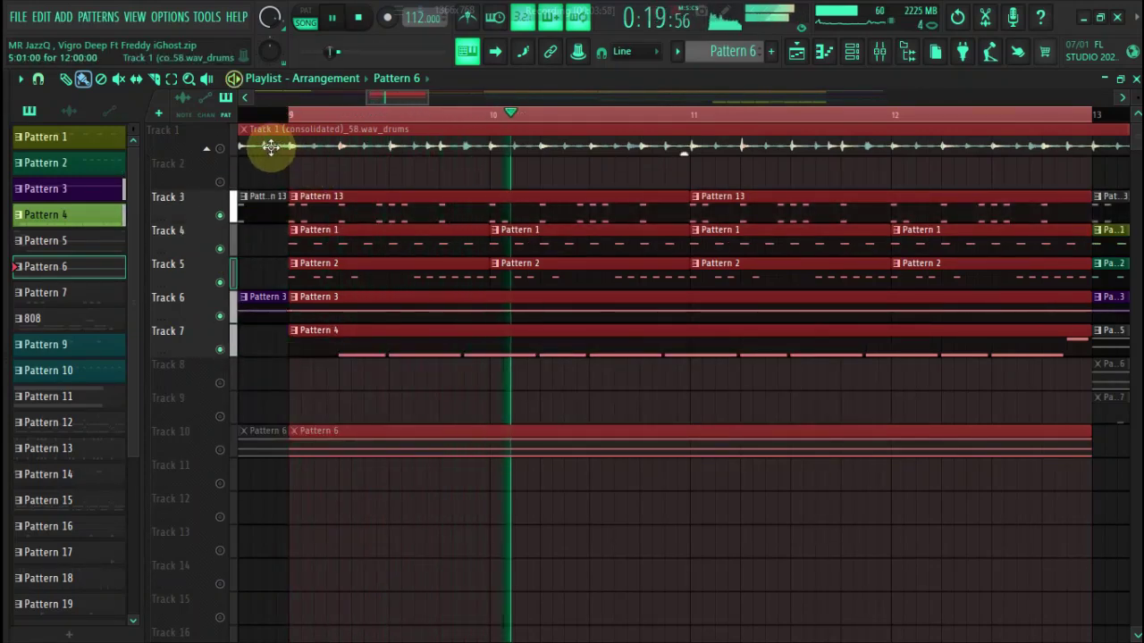
left_click(219, 148)
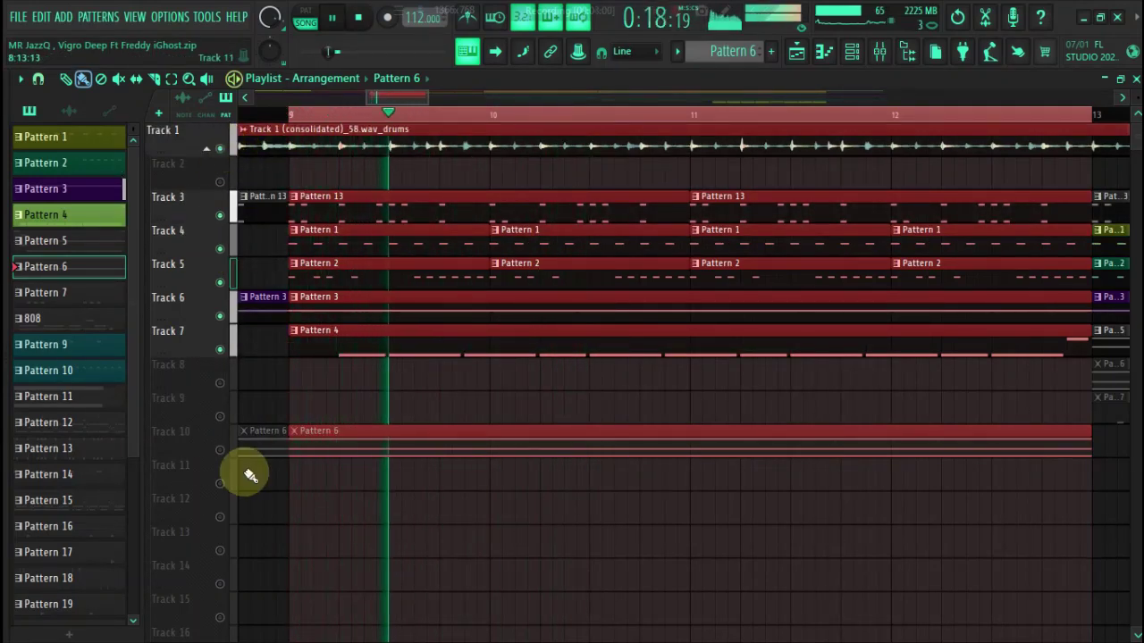
left_click(220, 449)
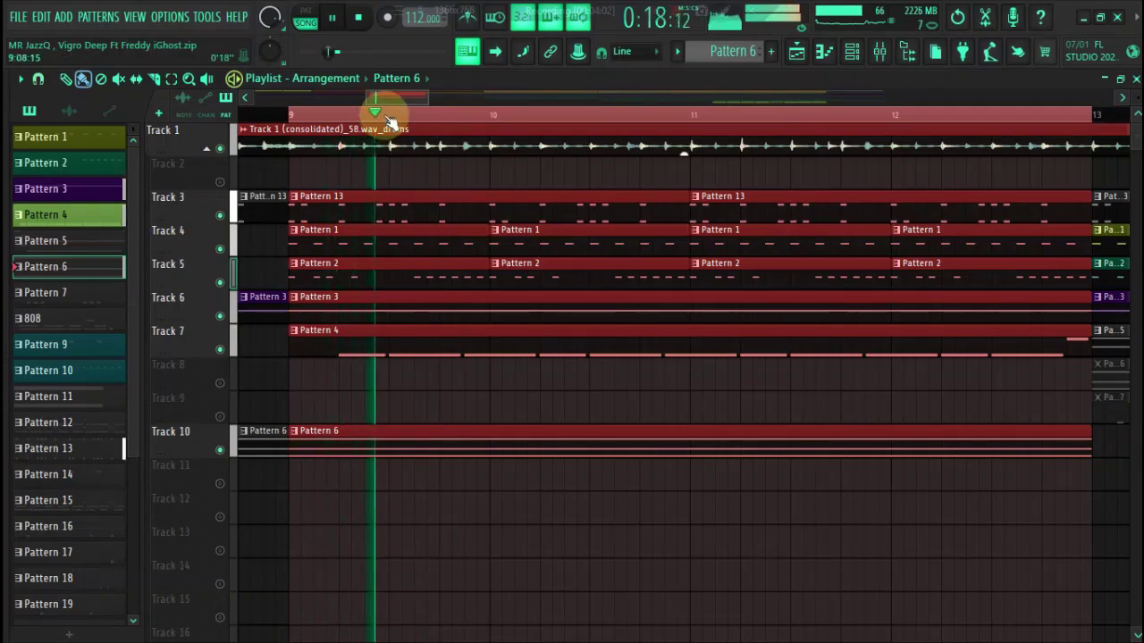
key("space")
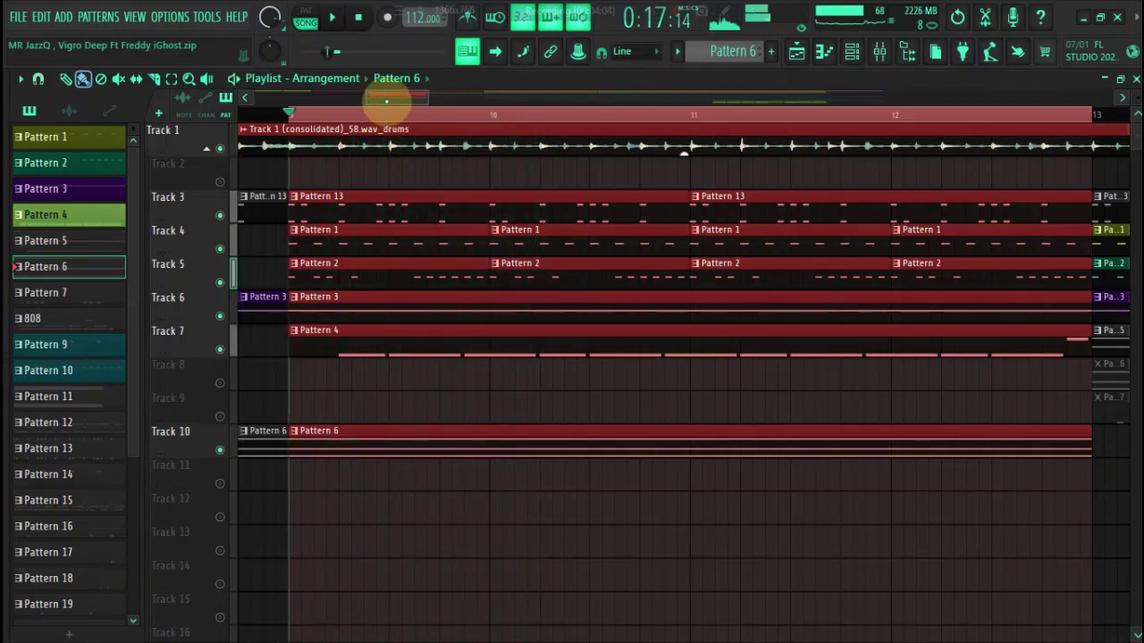
Step: Select bars 13 to 16 on the timeline and solo Track 7 and Track 9 in turn during playback
left_click_drag(386, 100, 442, 112)
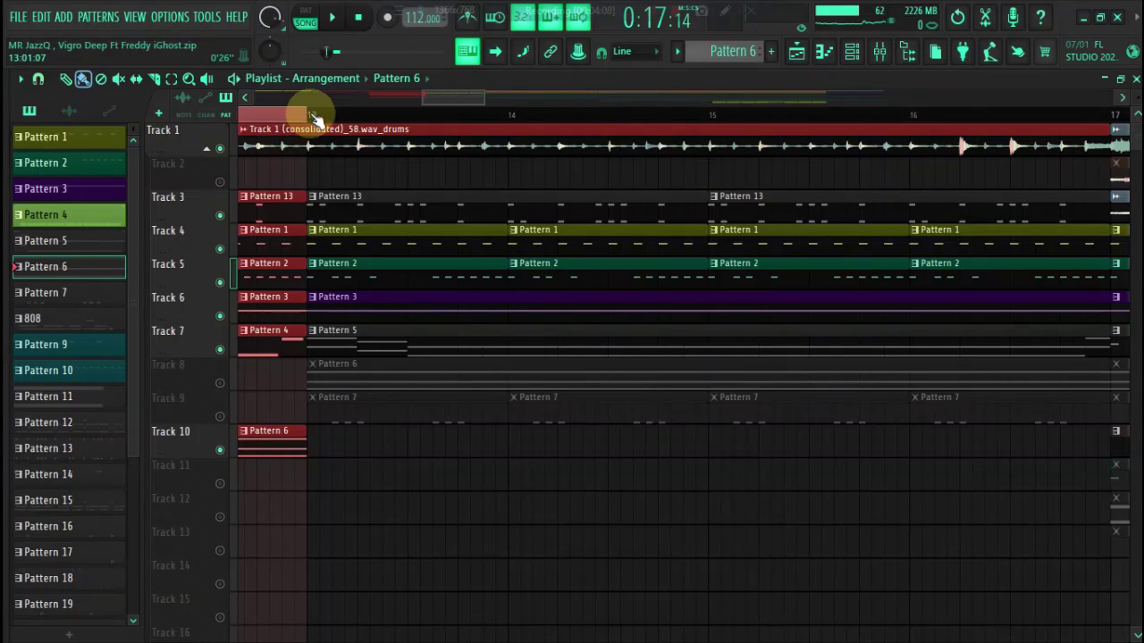
left_click_drag(315, 117, 1115, 149)
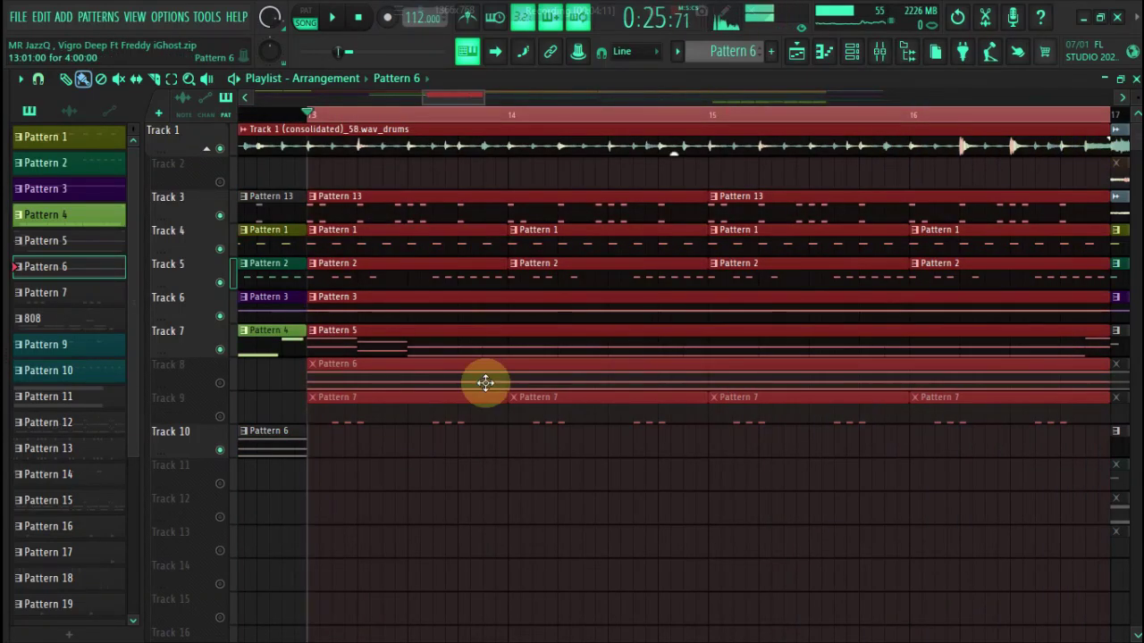
right_click(223, 351)
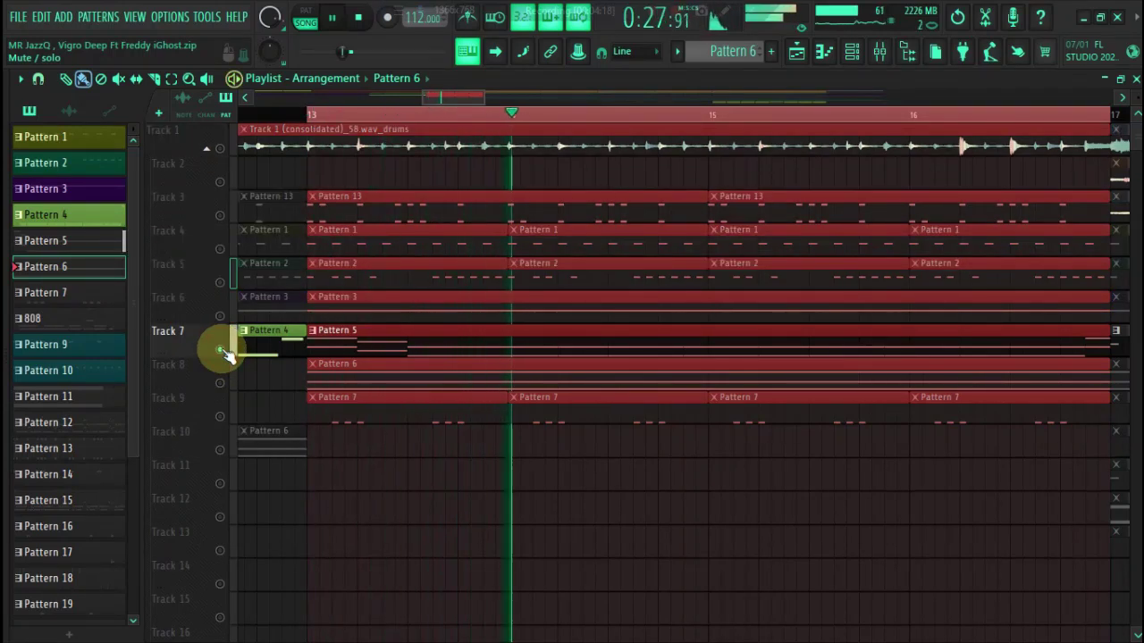
right_click(220, 416)
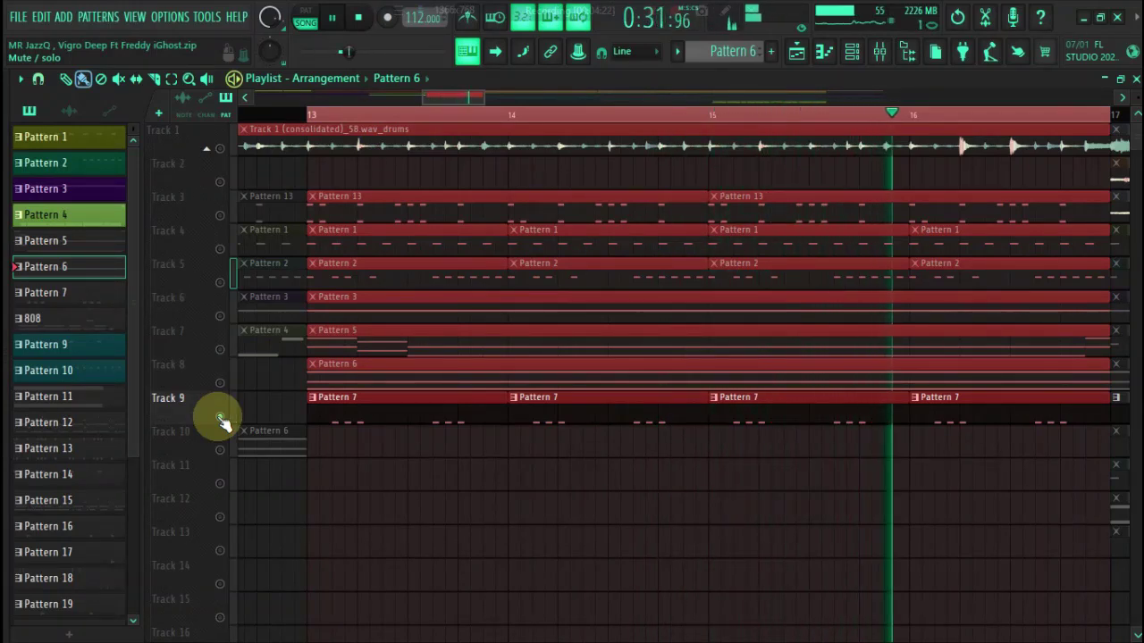
Step: Unmute Tracks 7, 3, 4, 5, 6 and 8 alongside Track 9 to rebuild the mix of bars 13 to 16
left_click(220, 350)
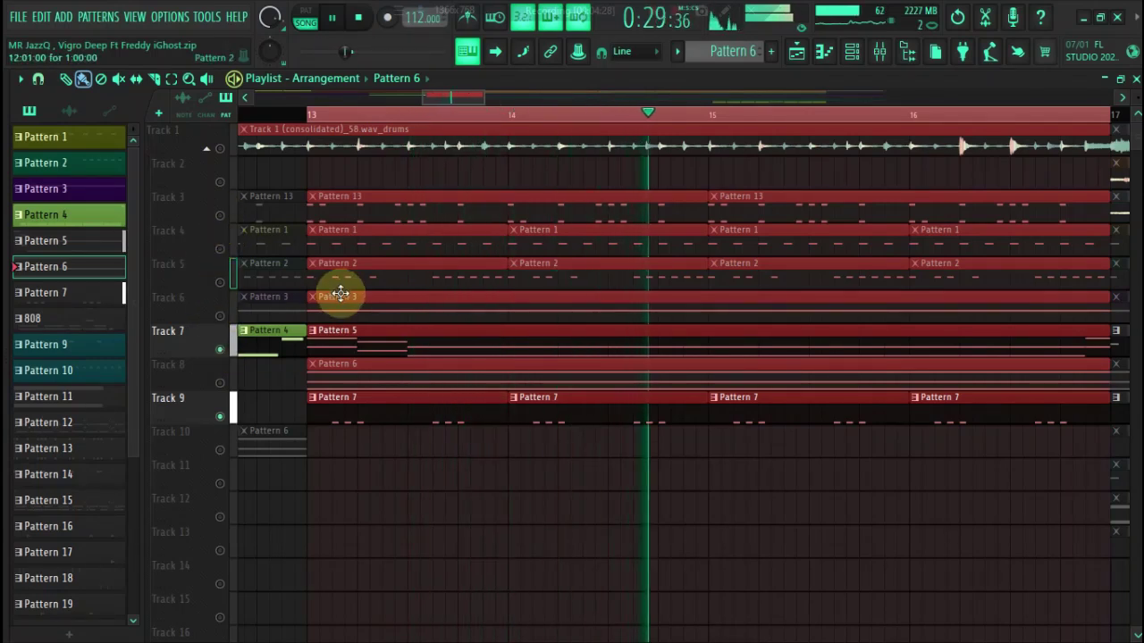
left_click(220, 215)
left_click(221, 249)
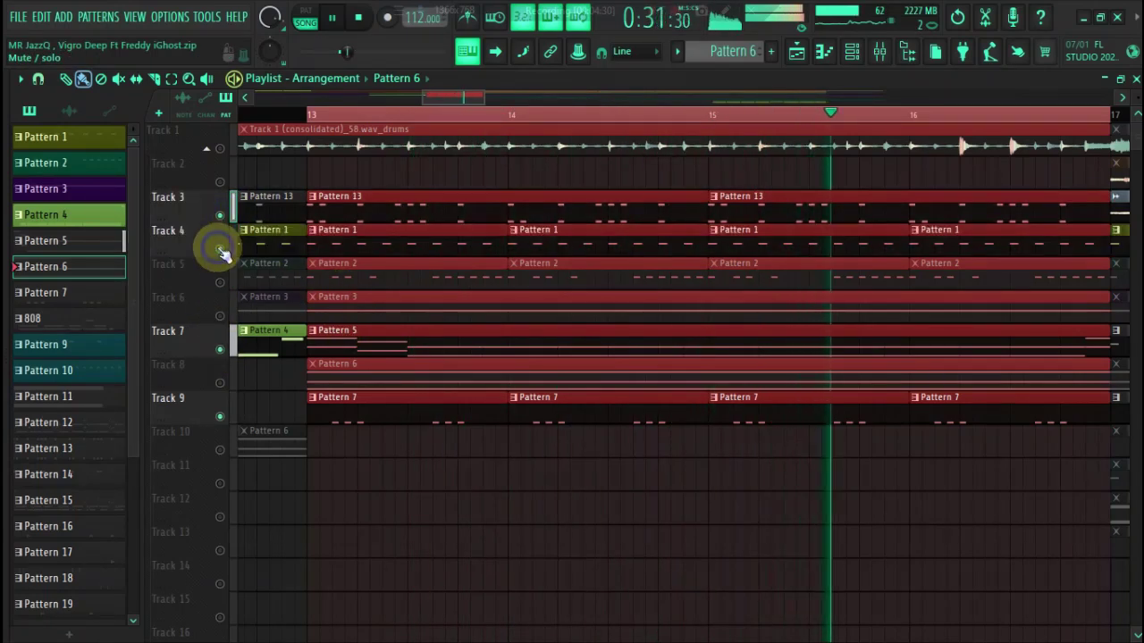
left_click(220, 282)
left_click(220, 316)
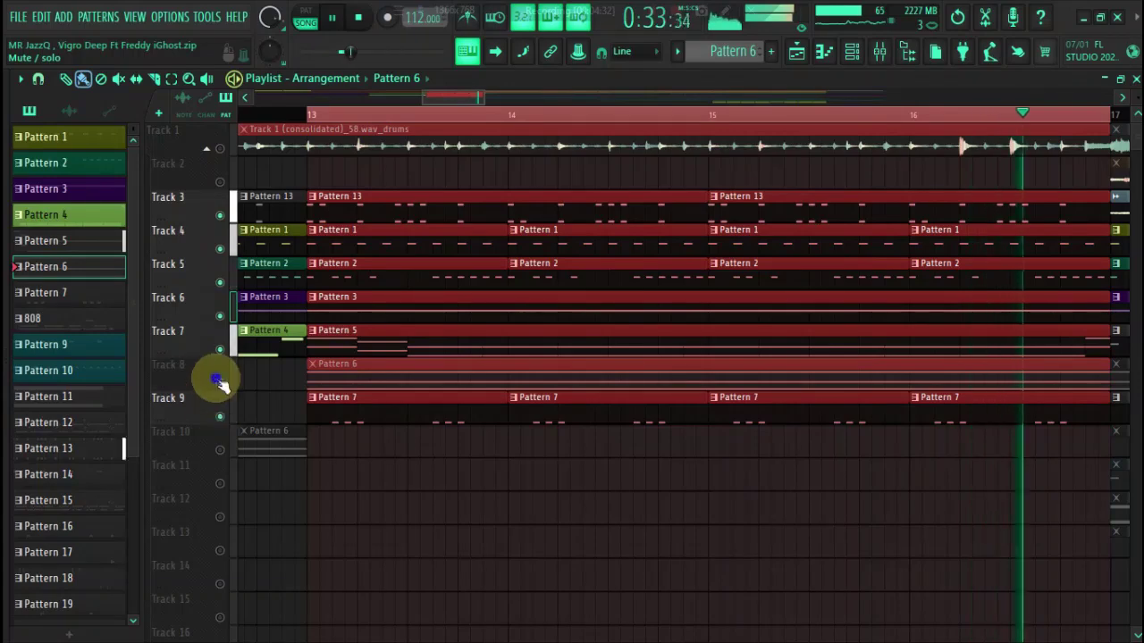
left_click(219, 382)
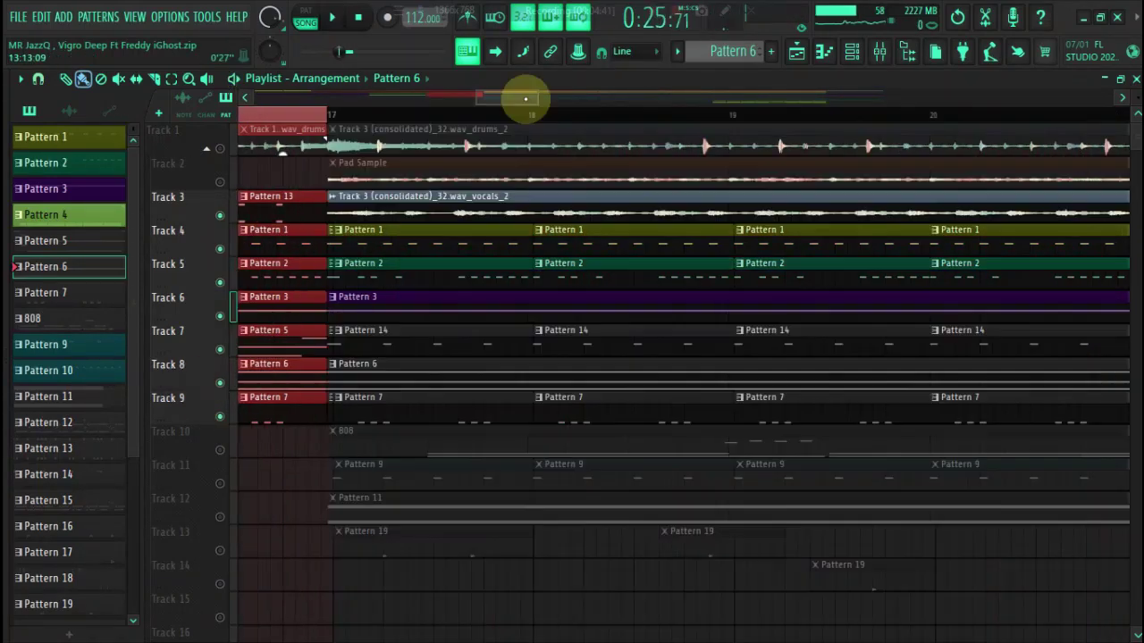
Step: Select bars 17 to 24 and solo Tracks 2, 3 and 4 in turn to audition each part
left_click_drag(532, 102, 638, 101)
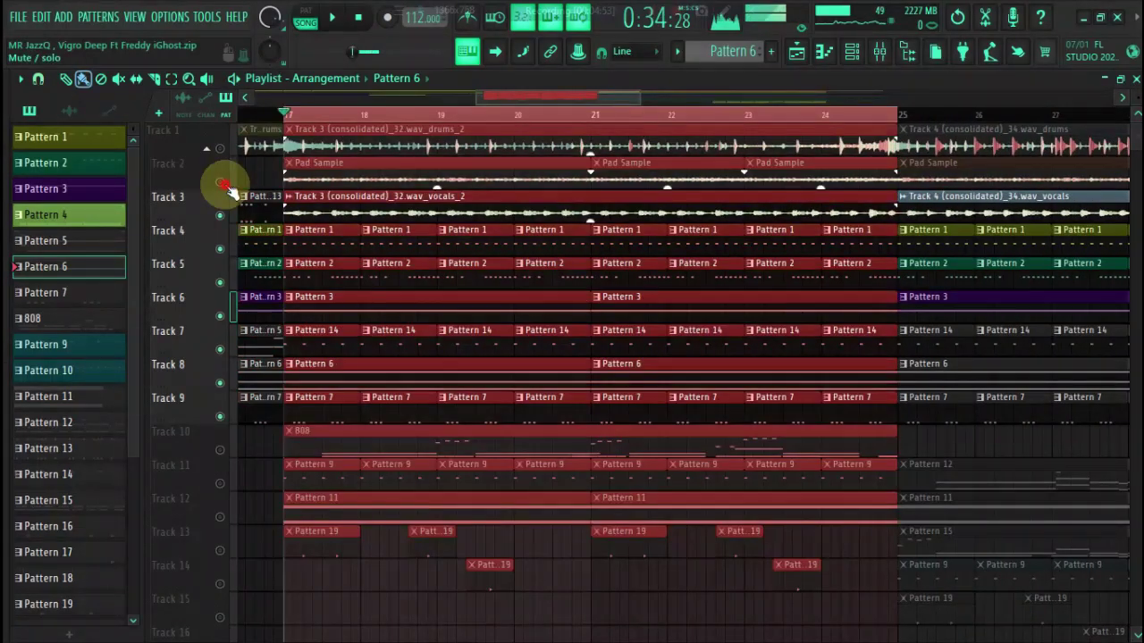
left_click(223, 184, "ctrl")
key("space")
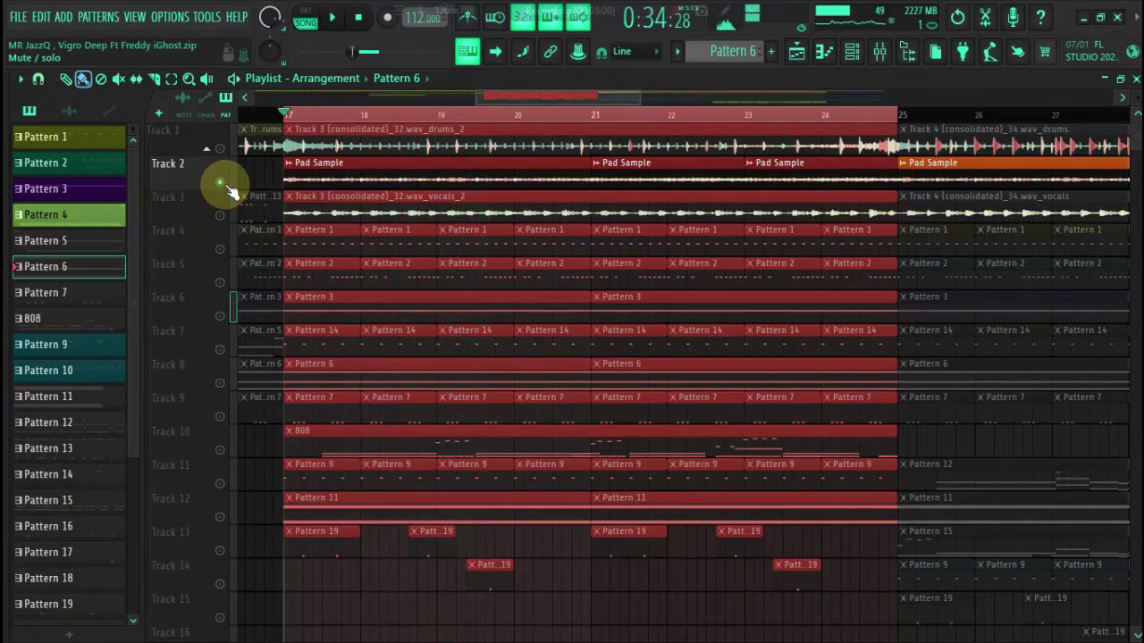
left_click(219, 215, "ctrl")
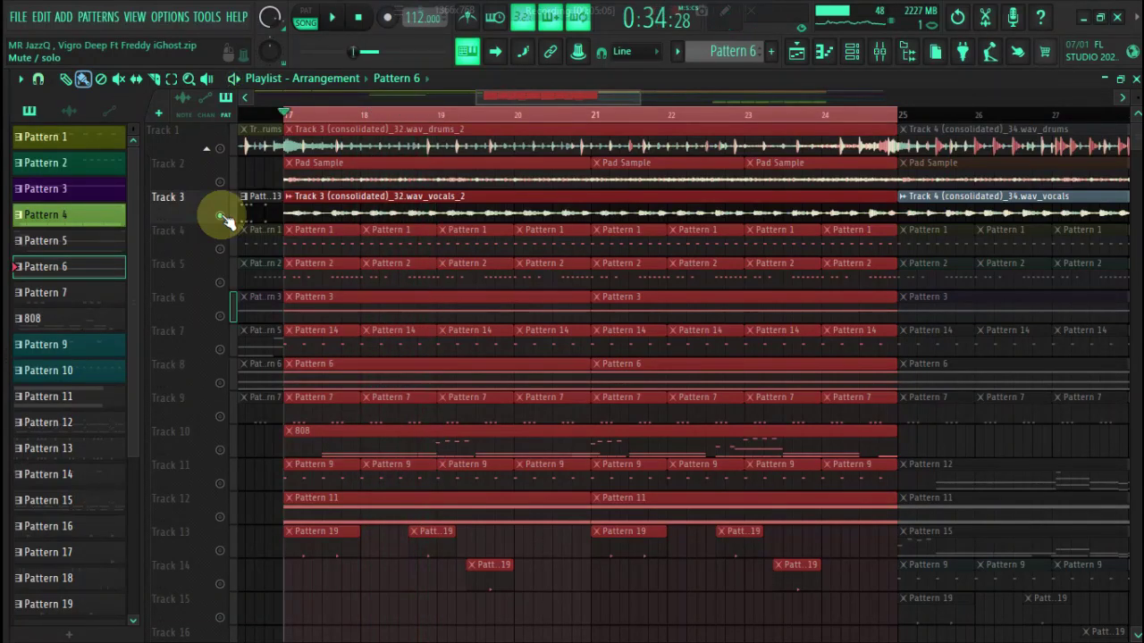
left_click(220, 250, "ctrl")
key("space")
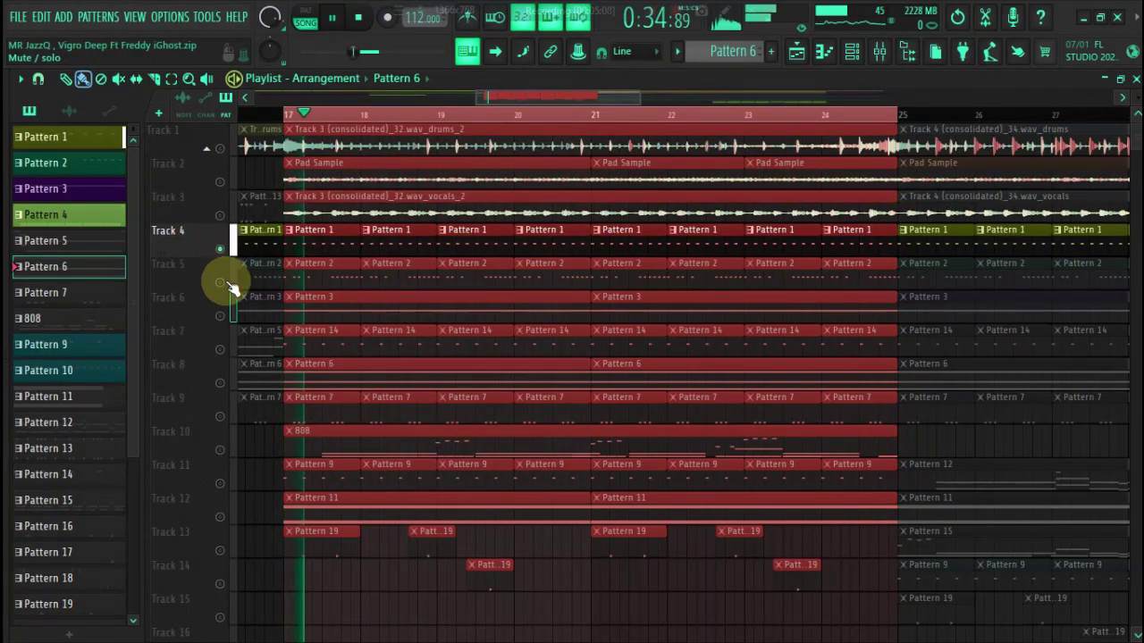
Step: Add Tracks 5, 6 and 7 to the soloed Track 4 during playback of bars 17 to 24
left_click(221, 282)
left_click(220, 317)
left_click(220, 349)
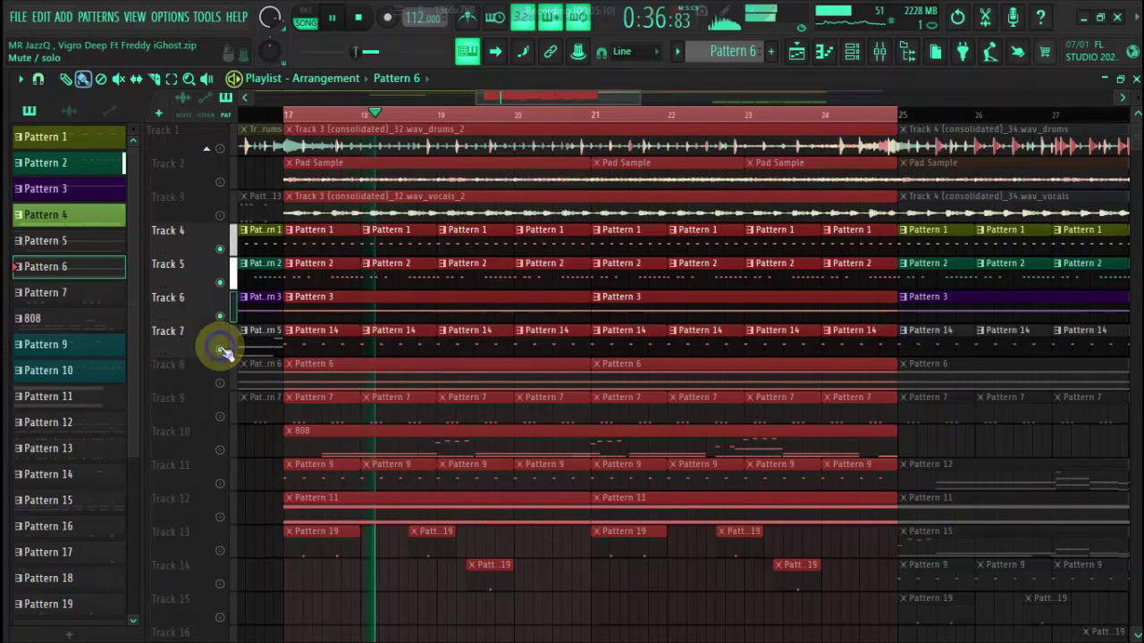
Step: Solo Track 7 and layer Tracks 8 and 9 on top of it
left_click(220, 349, "ctrl")
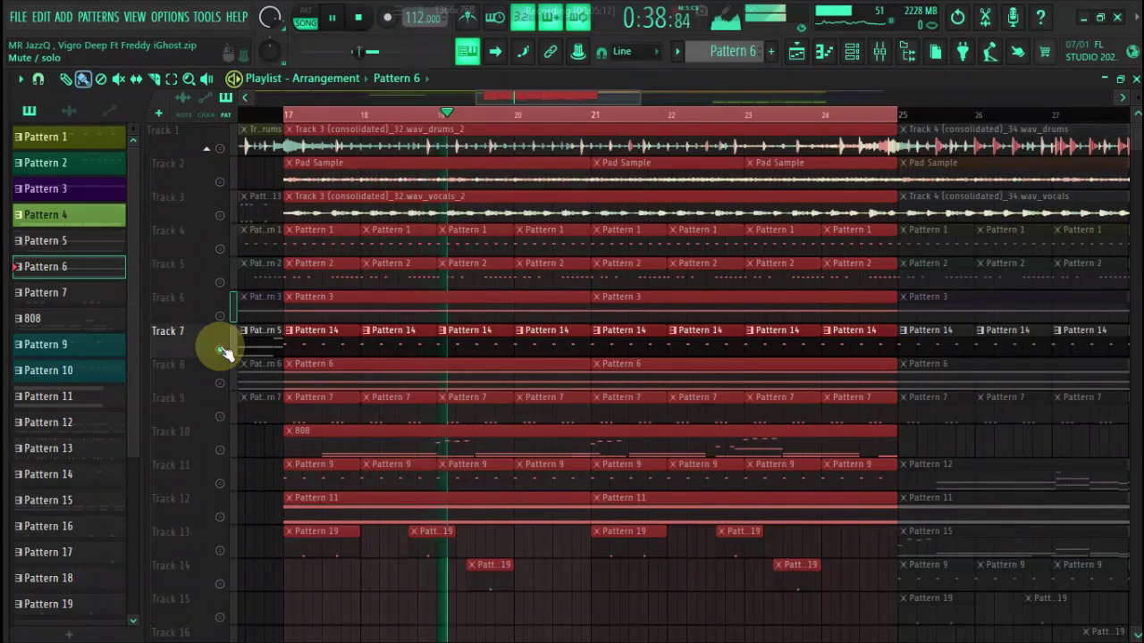
left_click(220, 384)
left_click(220, 416)
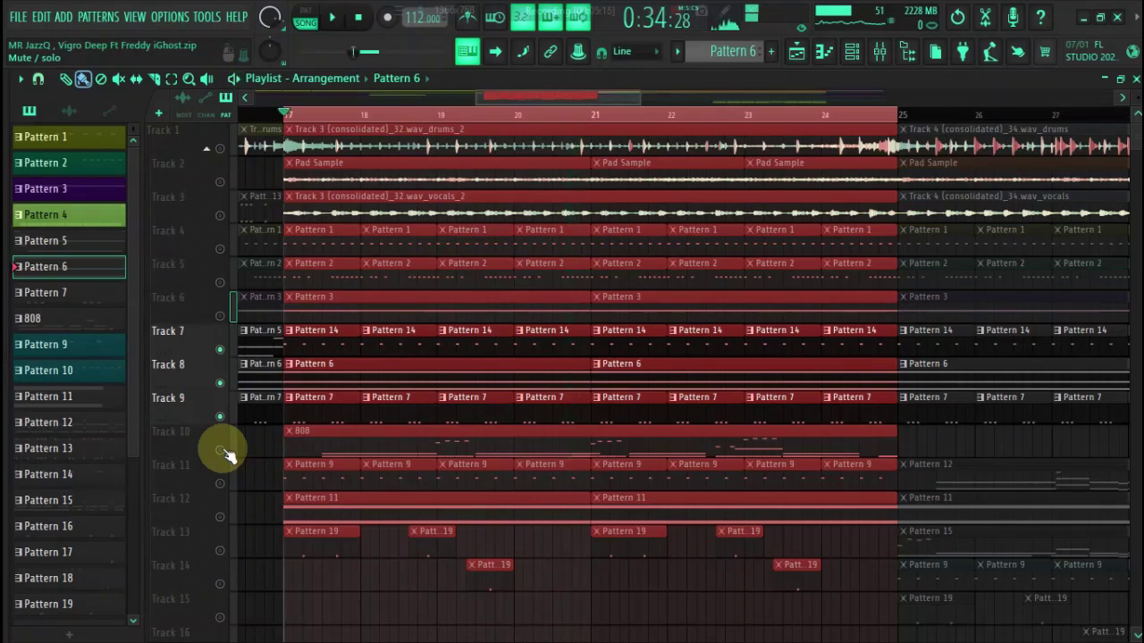
Step: Solo Track 10 and open the 808 pattern's HMP 808 notes in the Piano roll, showing the whole pattern during playback
left_click(220, 449, "ctrl")
left_click(332, 450)
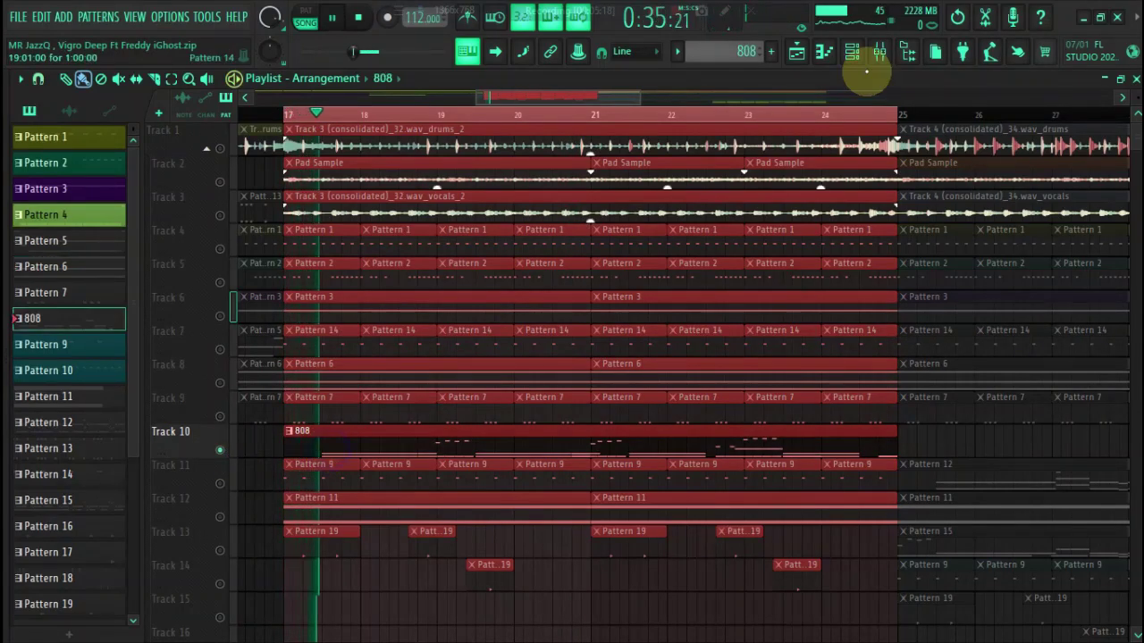
left_click(855, 55)
left_click(264, 471)
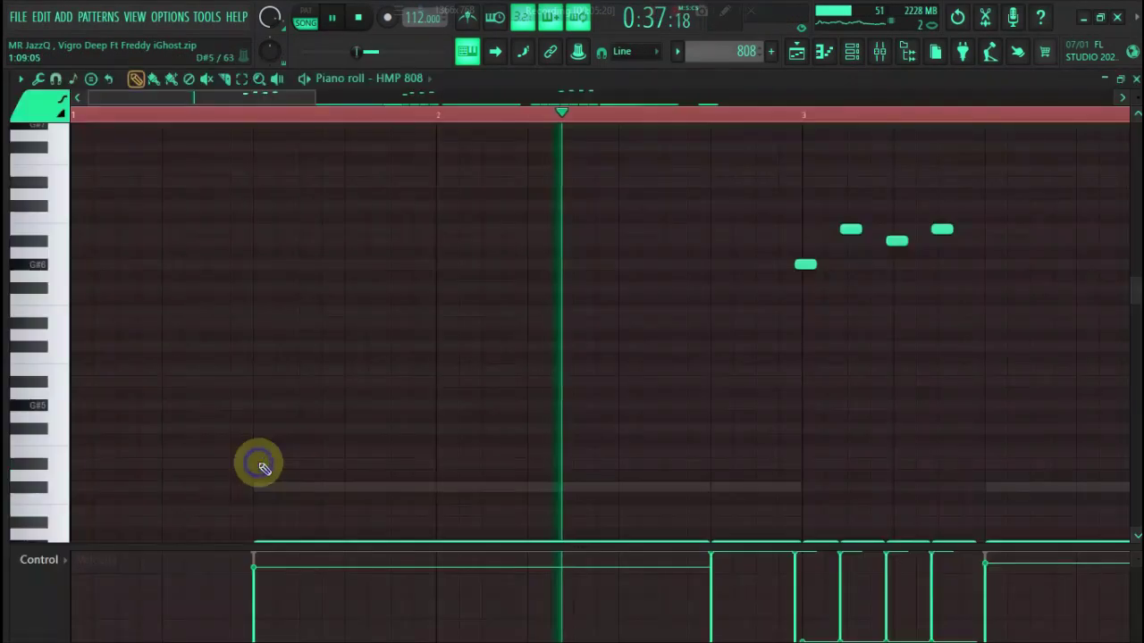
left_click_drag(311, 104, 867, 175)
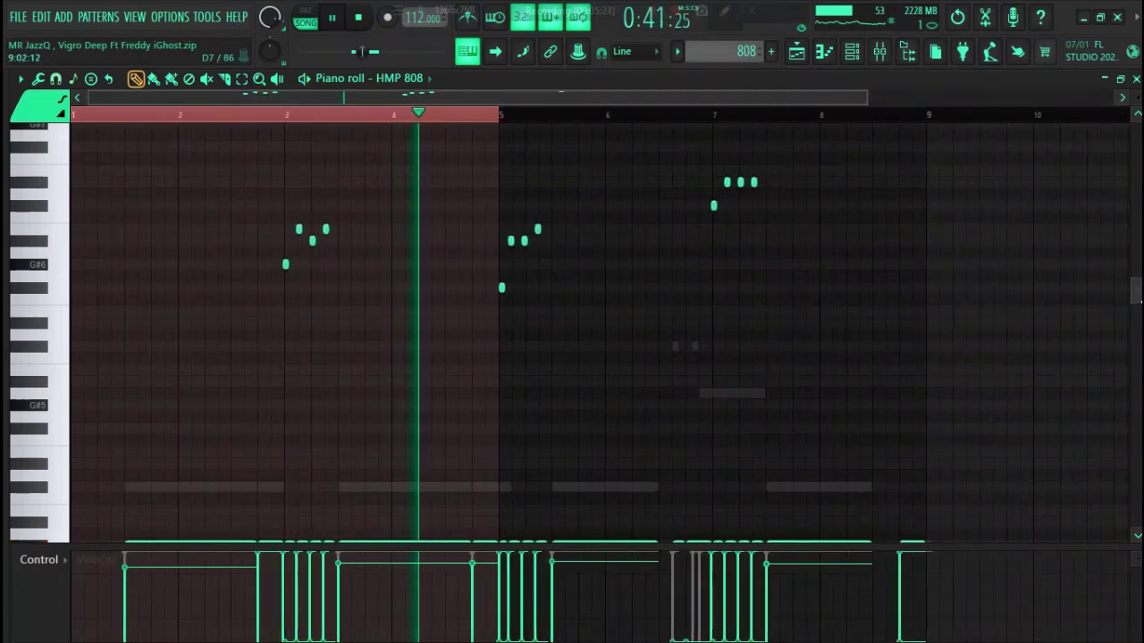
mouse_move(1136, 289)
left_mouse_down()
mouse_move(1136, 312)
mouse_move(1140, 294)
left_mouse_up()
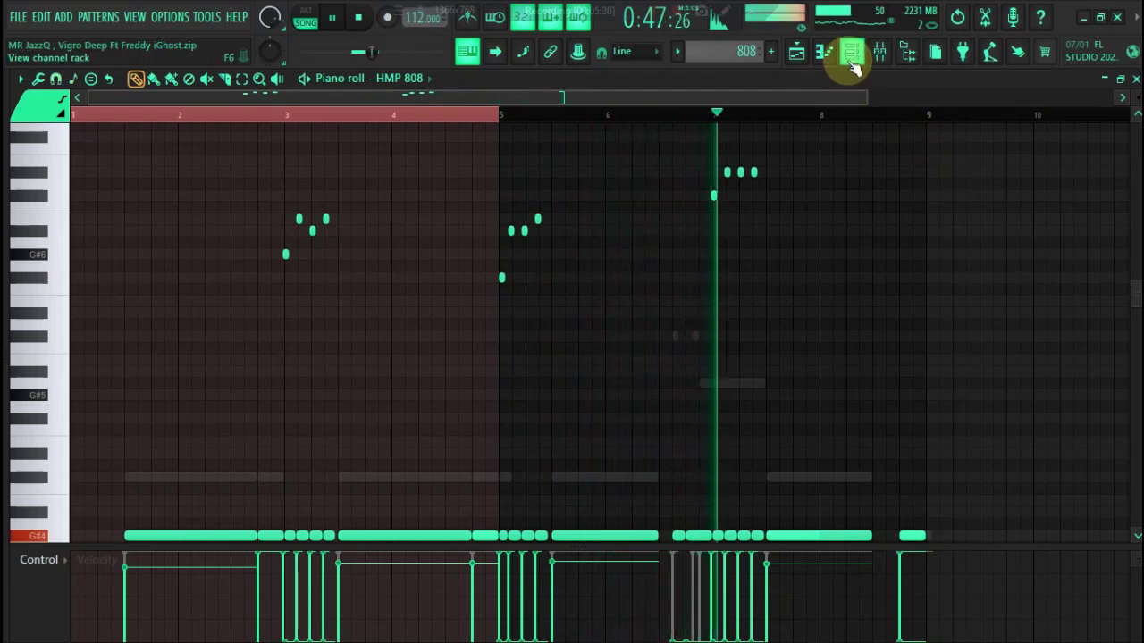
Step: Stop playback, review the properties of the G#6 slide note at bar 3, and select the four short G#4 notes below it
key("space")
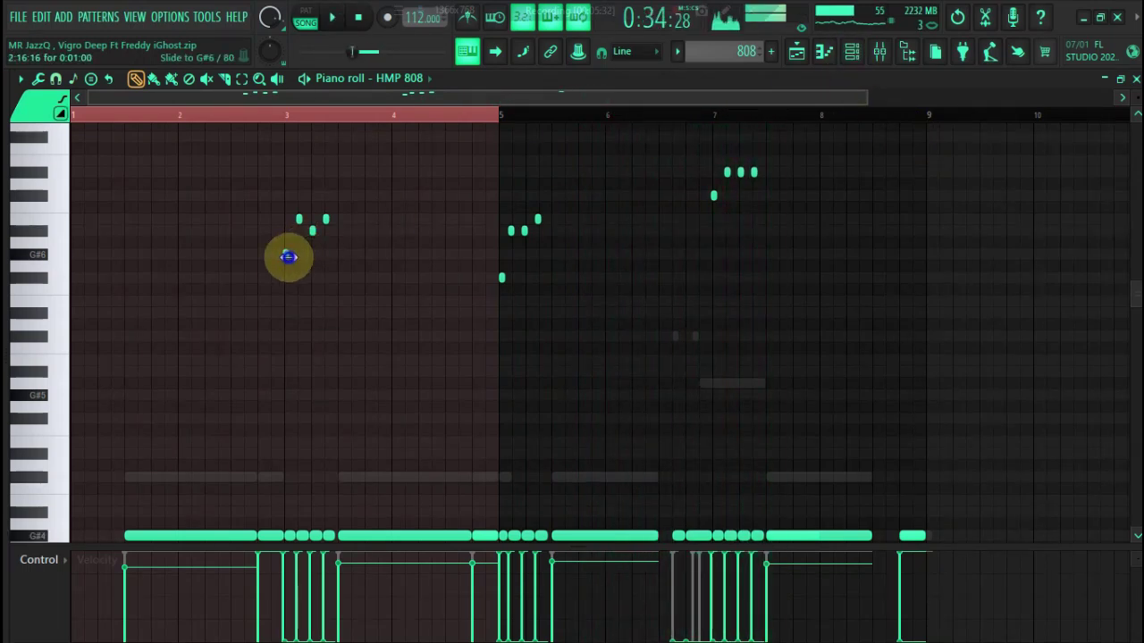
double_click(287, 257)
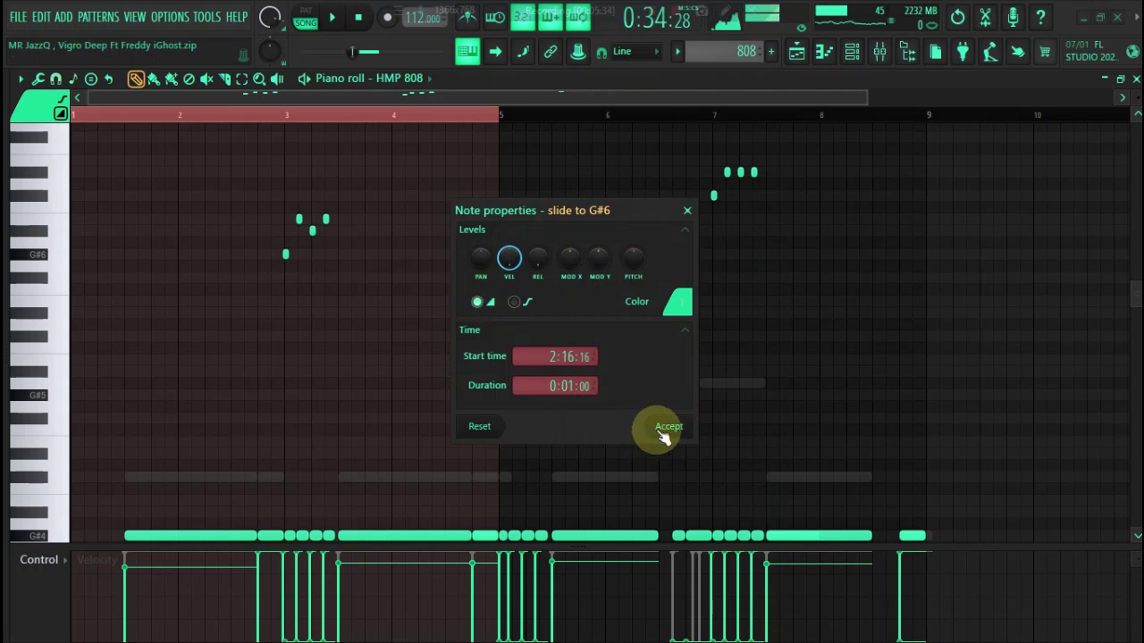
left_click(667, 427)
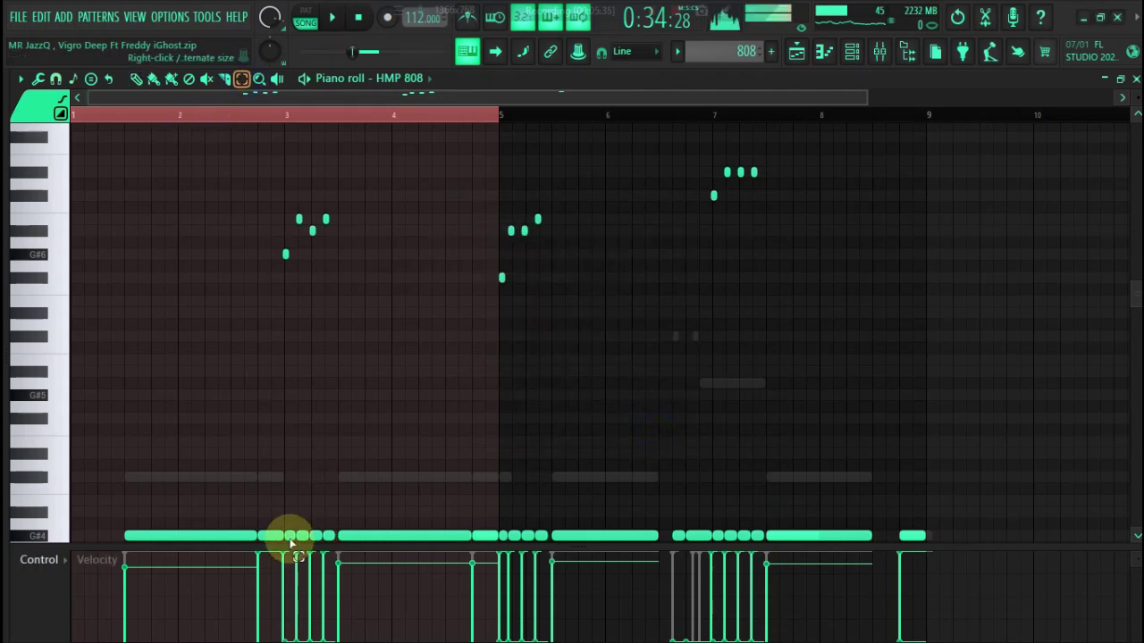
left_click_drag(326, 541, 336, 539)
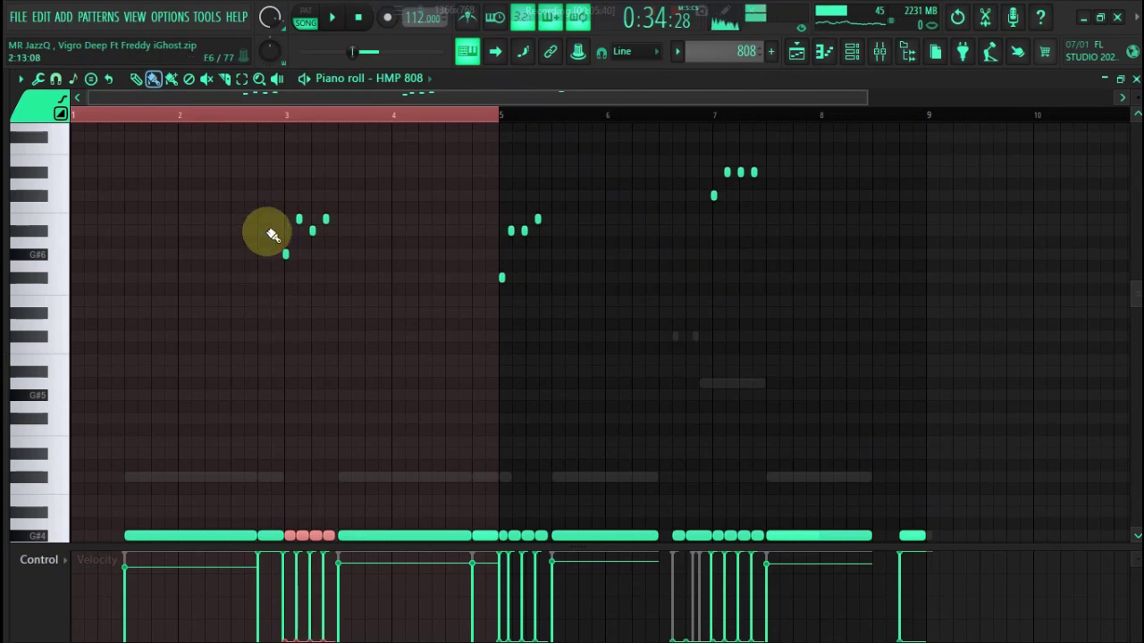
Step: Open the Channel rack and show the sampler settings of the [D]808 (3) channel
left_click(796, 55)
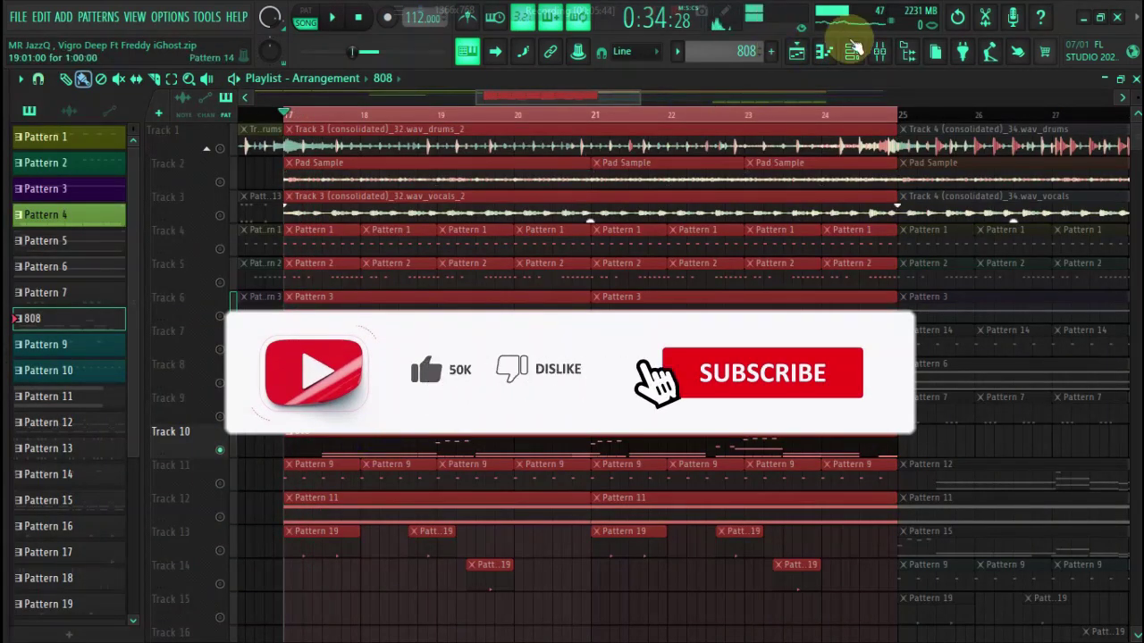
left_click(854, 50)
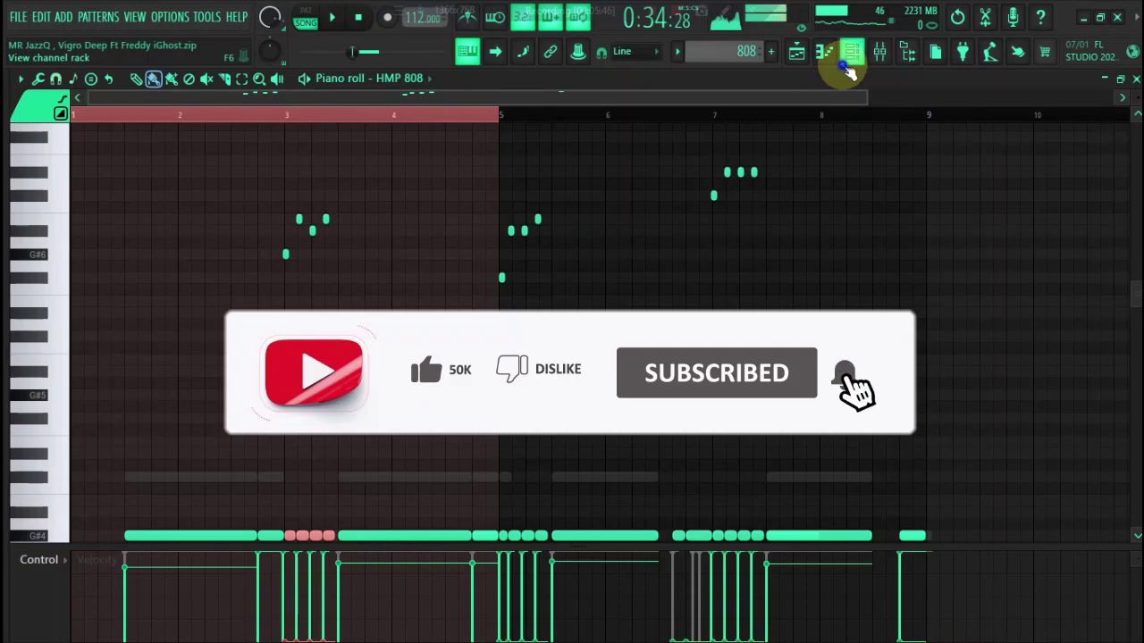
left_click(846, 67)
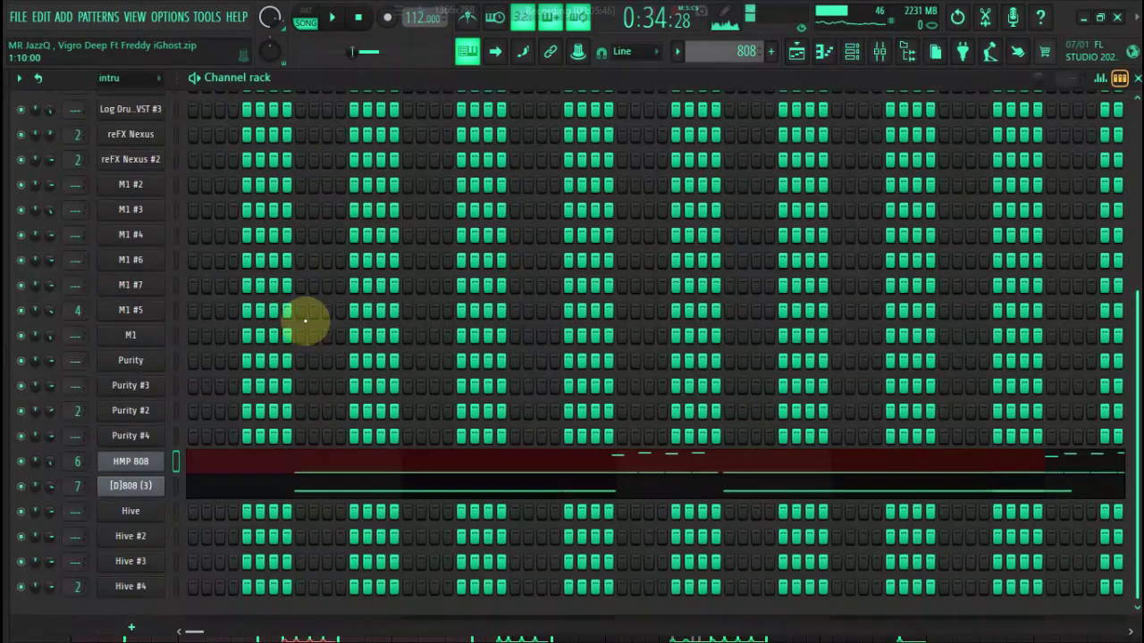
left_click(131, 486)
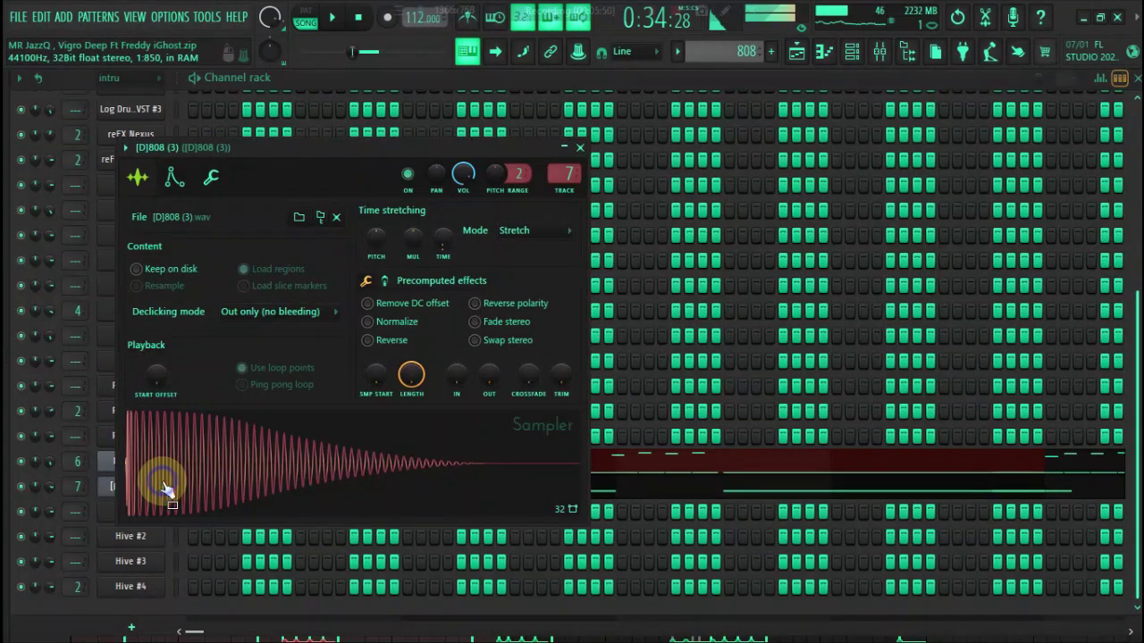
Step: Return to the Playlist and layer Tracks 9, 11 and 12 onto the soloed Track 10, replaying bars 17 to 24
left_click(794, 66)
key("space")
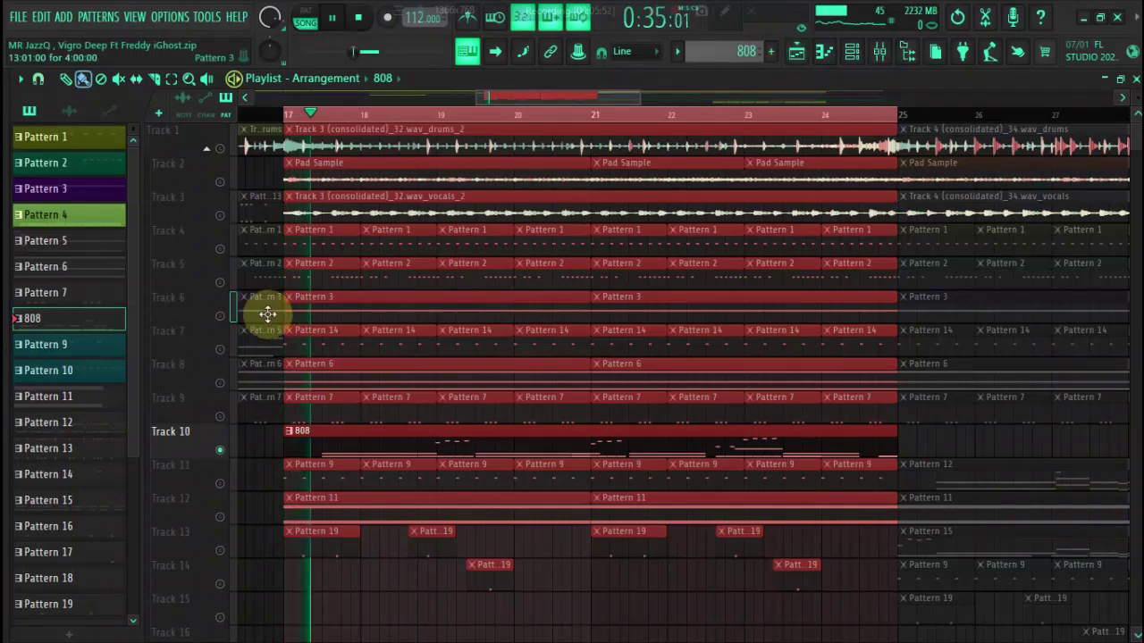
left_click(222, 421)
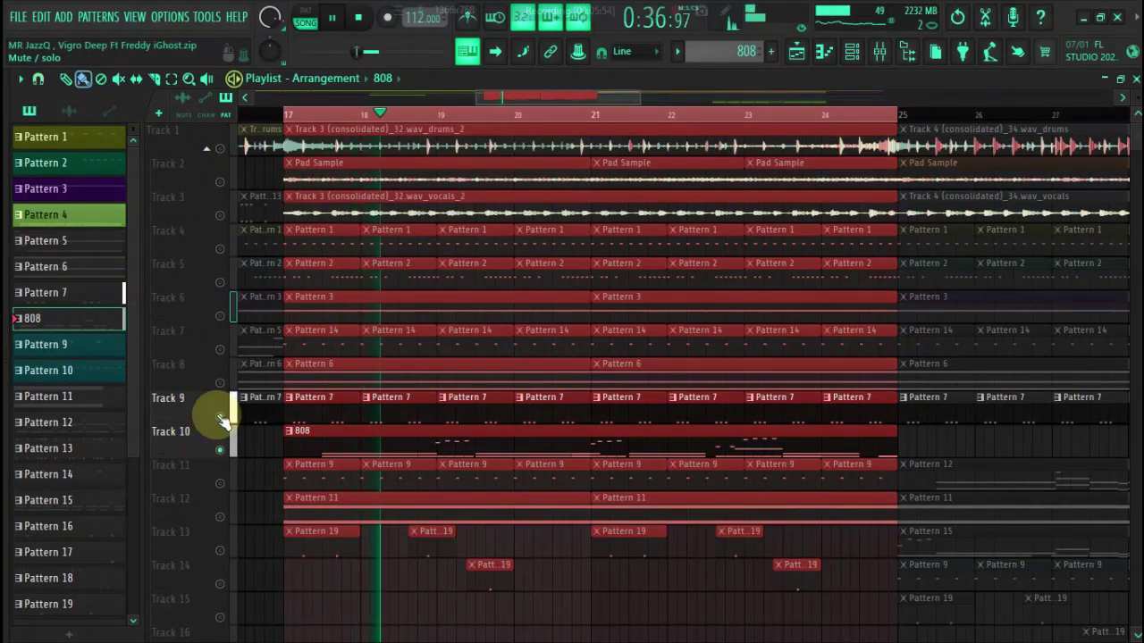
key("space")
left_click(221, 483)
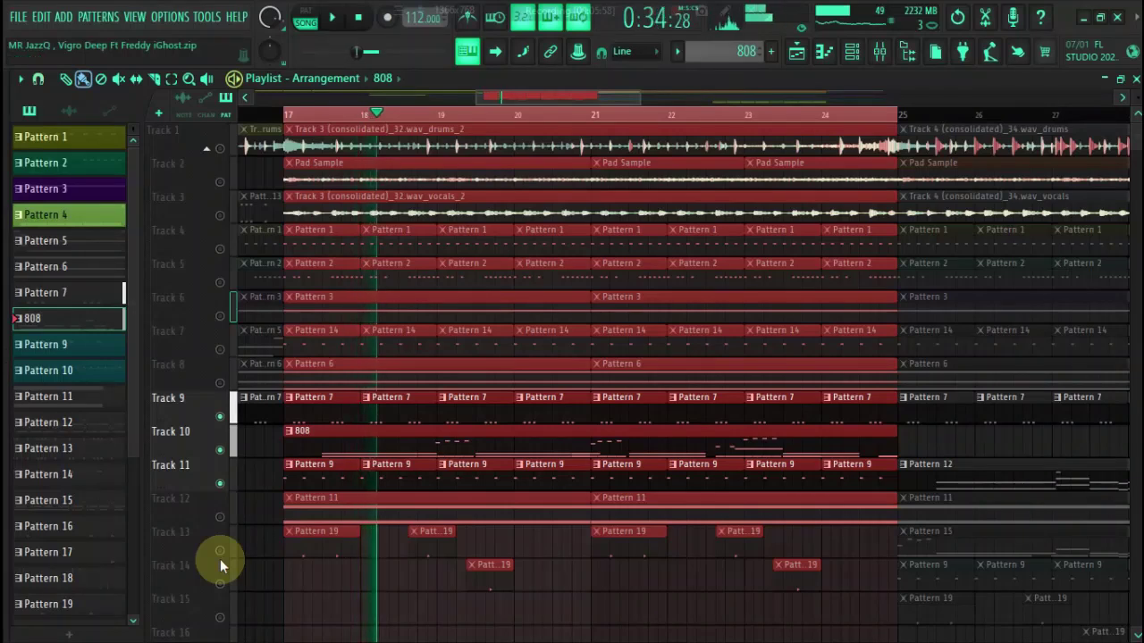
key("space")
left_click(221, 518)
key("space")
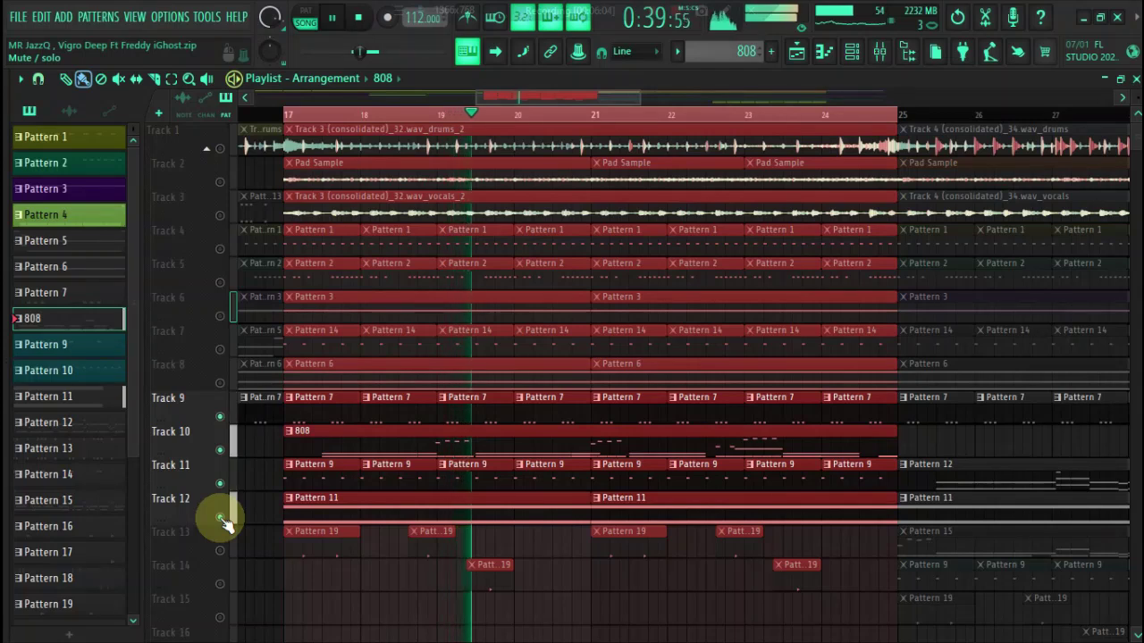
Step: Add Tracks 13 and 14 to the layered tracks and play the section
left_click(221, 551)
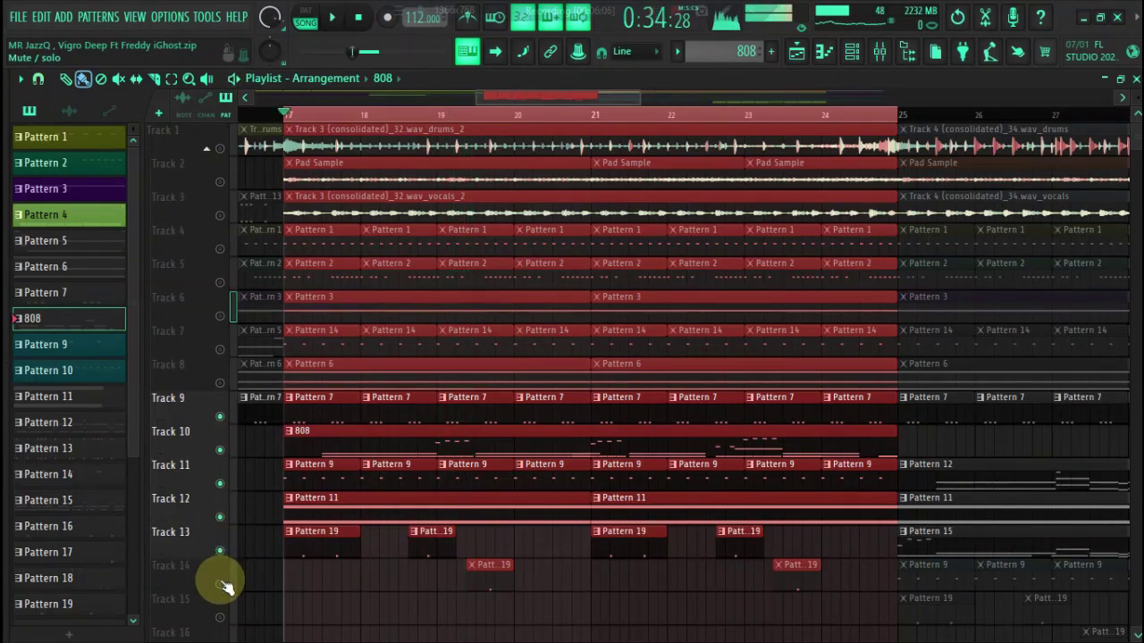
left_click(221, 585)
key("space")
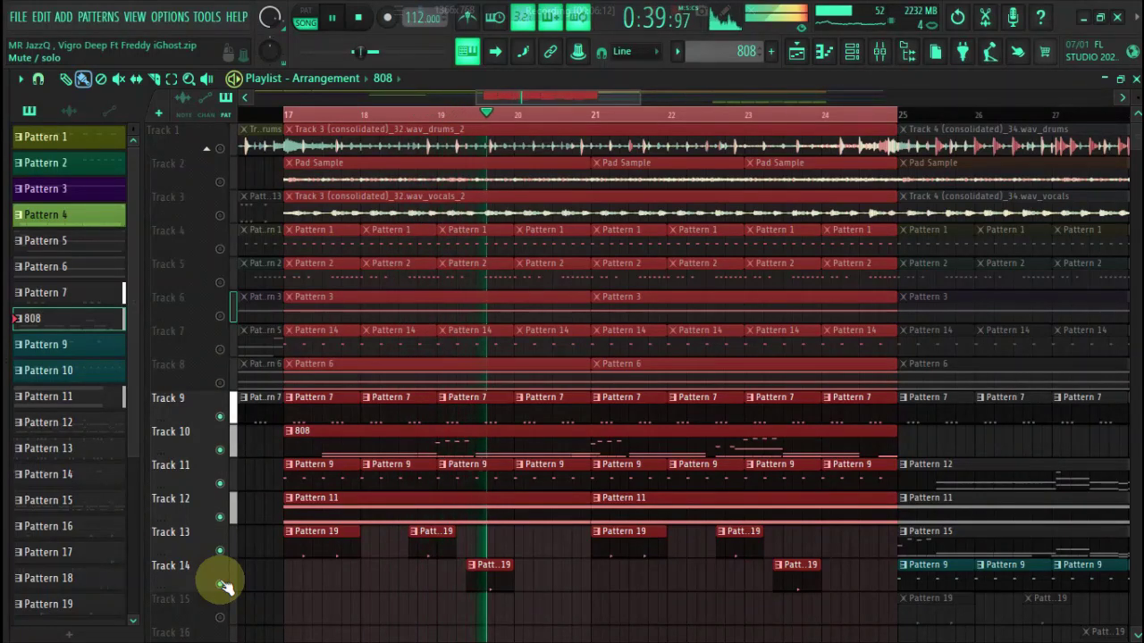
Step: Solo Track 14 briefly, restore all tracks, and play the full mix of bars 17 to 24
right_click(221, 584)
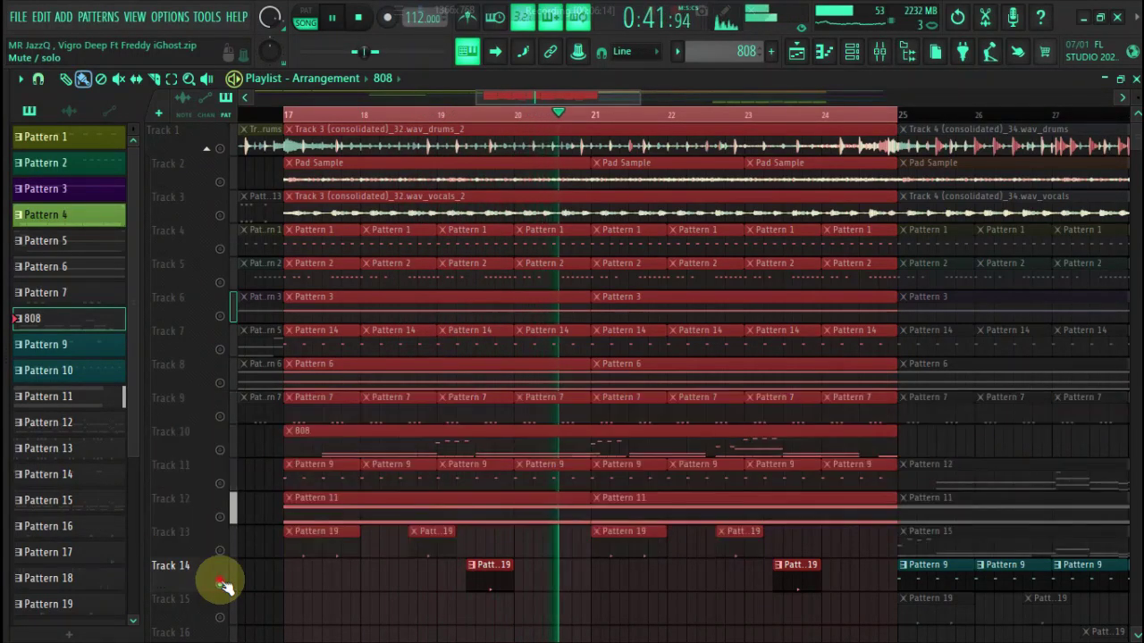
right_click(221, 584)
key("space")
key("space")
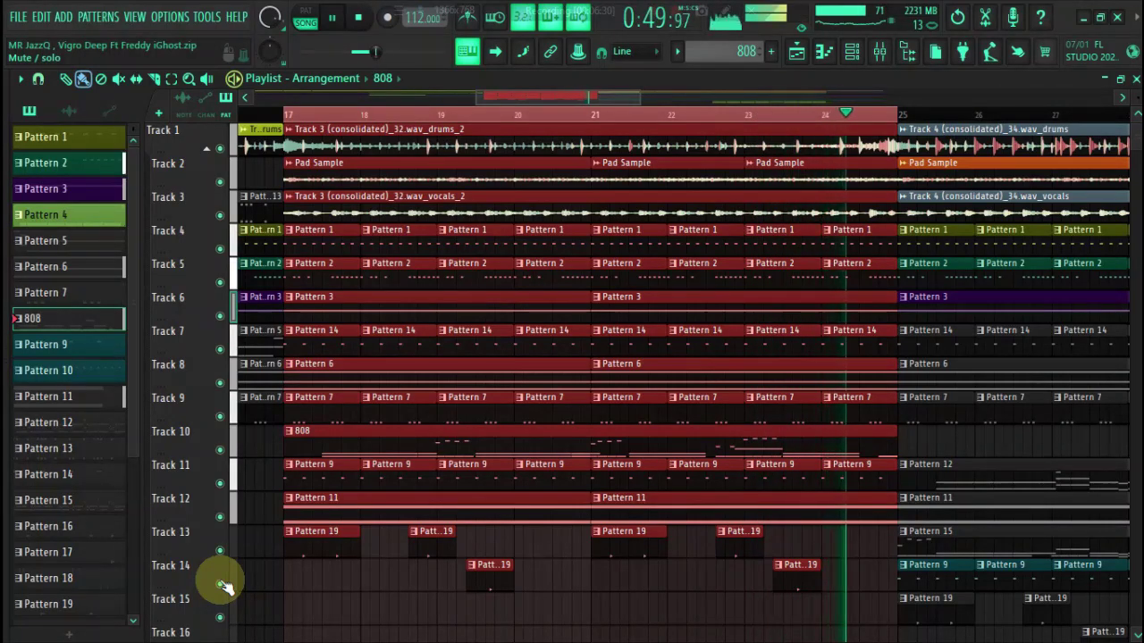
key("space")
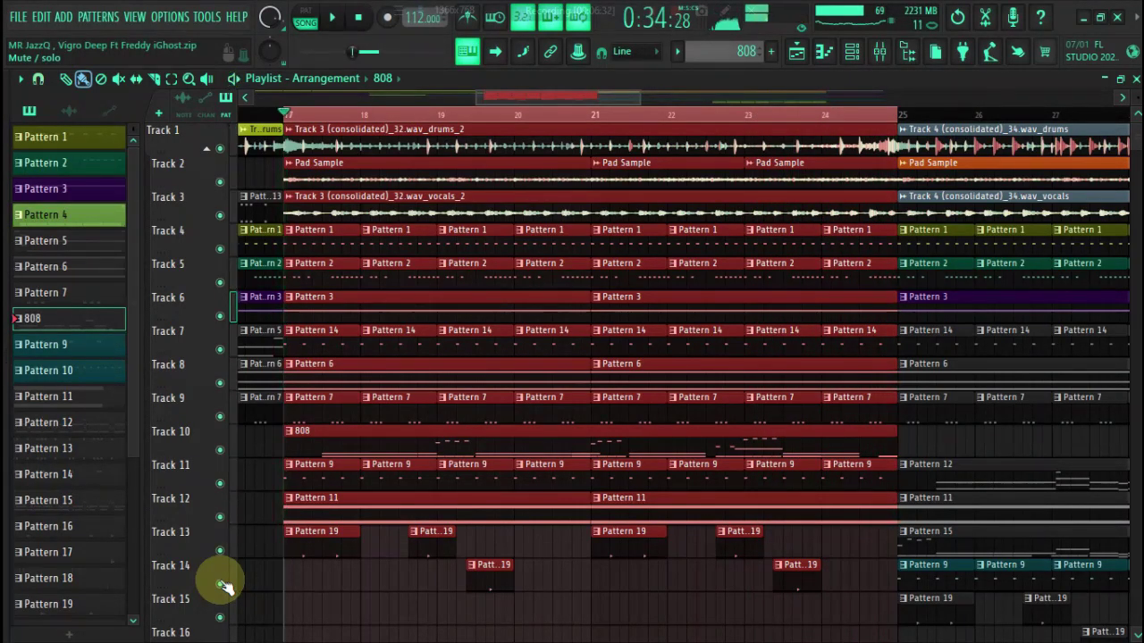
Step: Select bars 25 to 32 on the timeline and briefly start and stop playback
left_click_drag(554, 94, 641, 105)
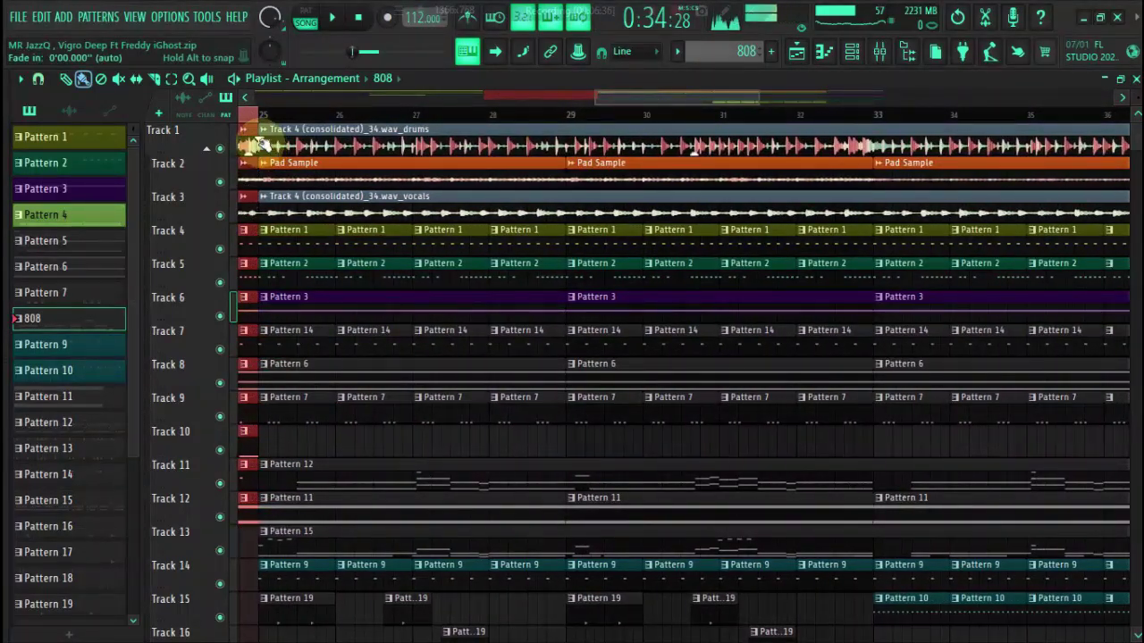
left_click_drag(263, 118, 874, 120)
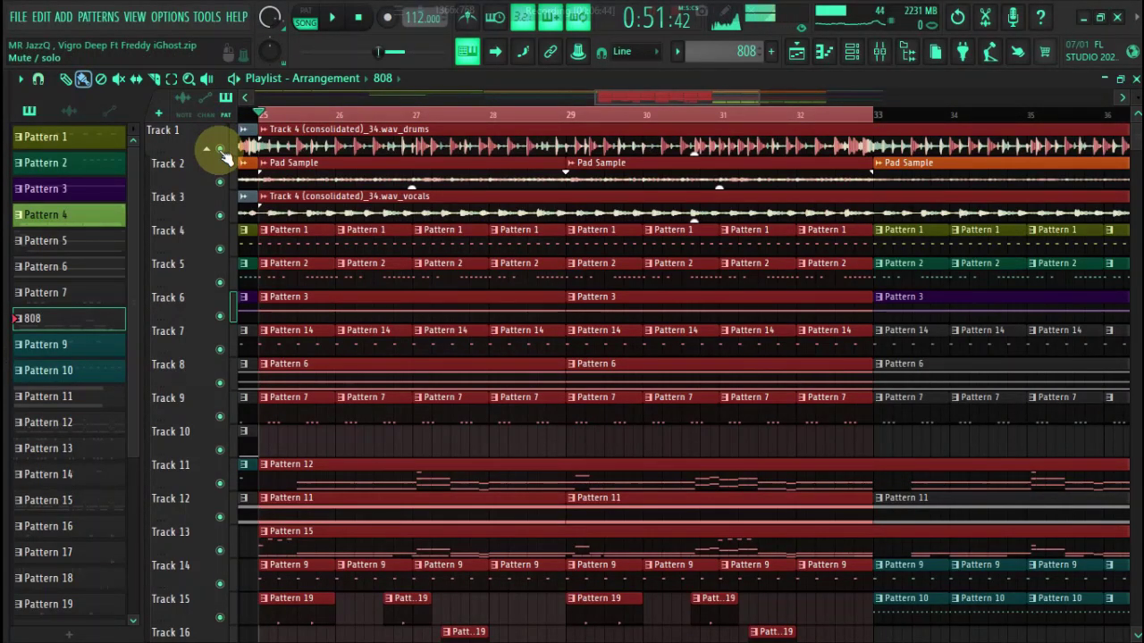
key("space")
key("space")
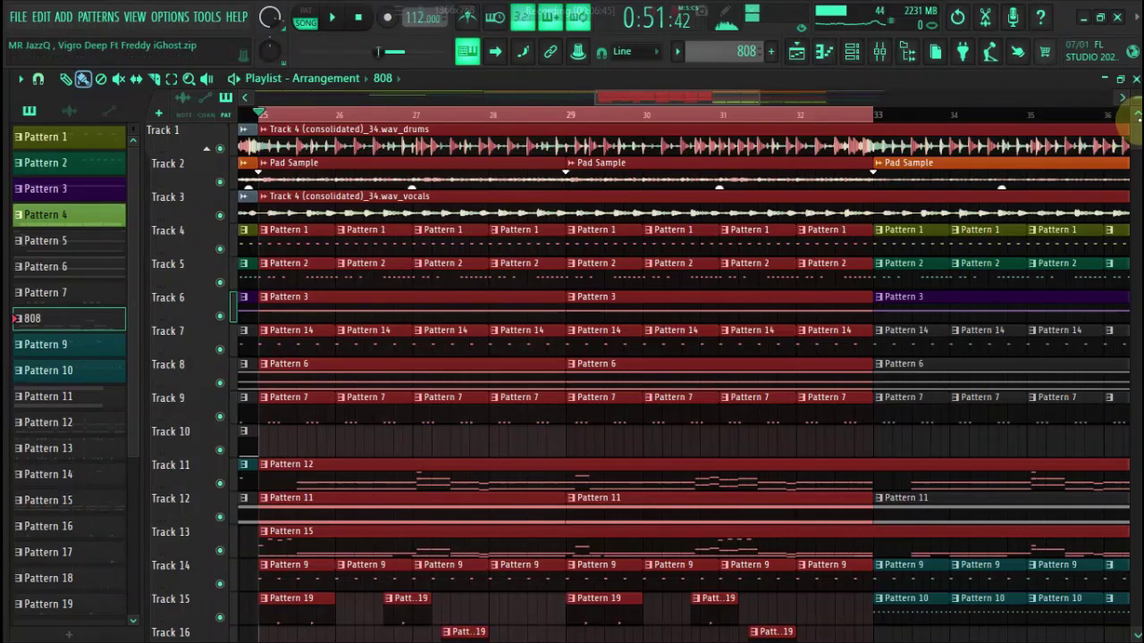
Step: Solo Track 15, add Tracks 16 and 17 to it, and play bars 25 to 32
left_click_drag(1136, 131, 1125, 140)
scroll(411, 296, "down", 2)
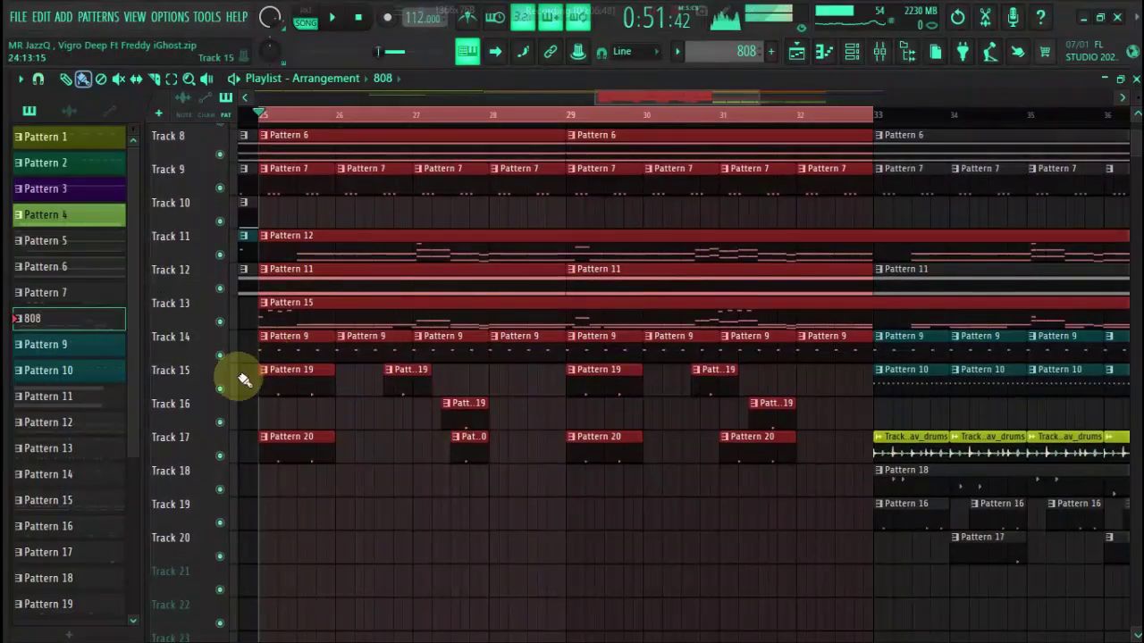
left_click(219, 390)
right_click(219, 391)
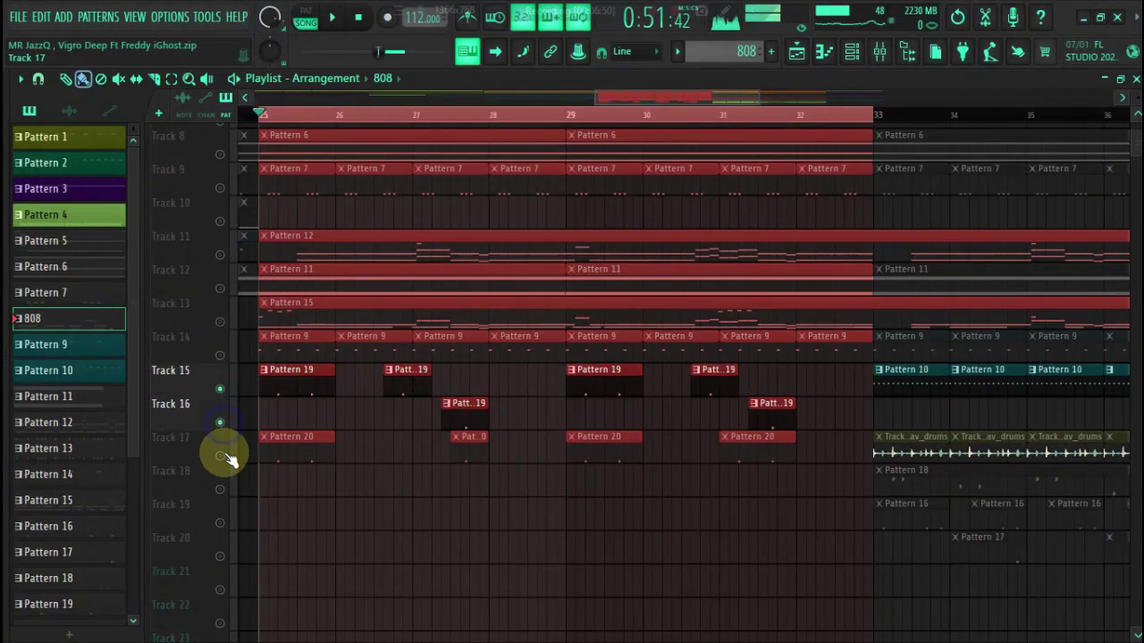
left_click(224, 456)
key("space")
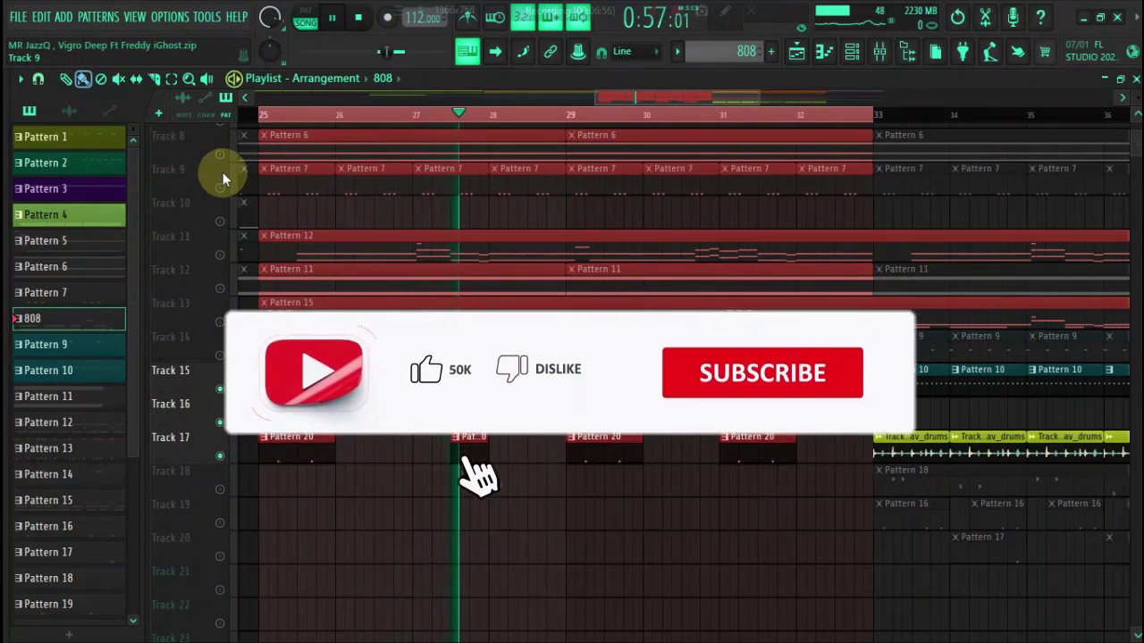
Step: Play Track 13 soloed and open Pattern 15's HMP 808 notes in the Piano roll
key("space")
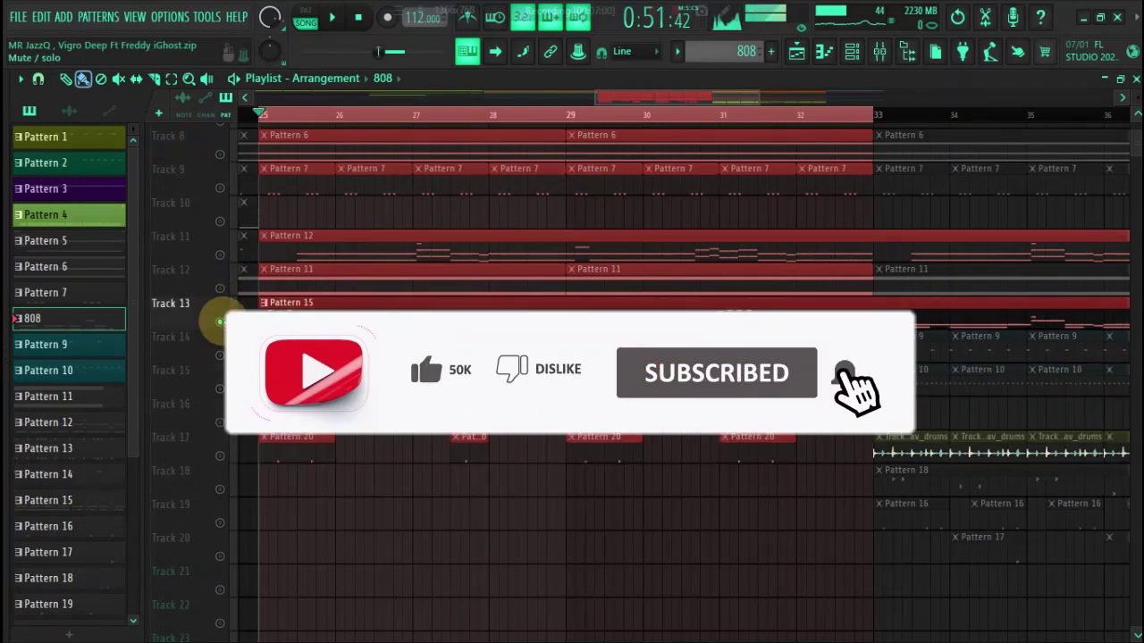
key("space")
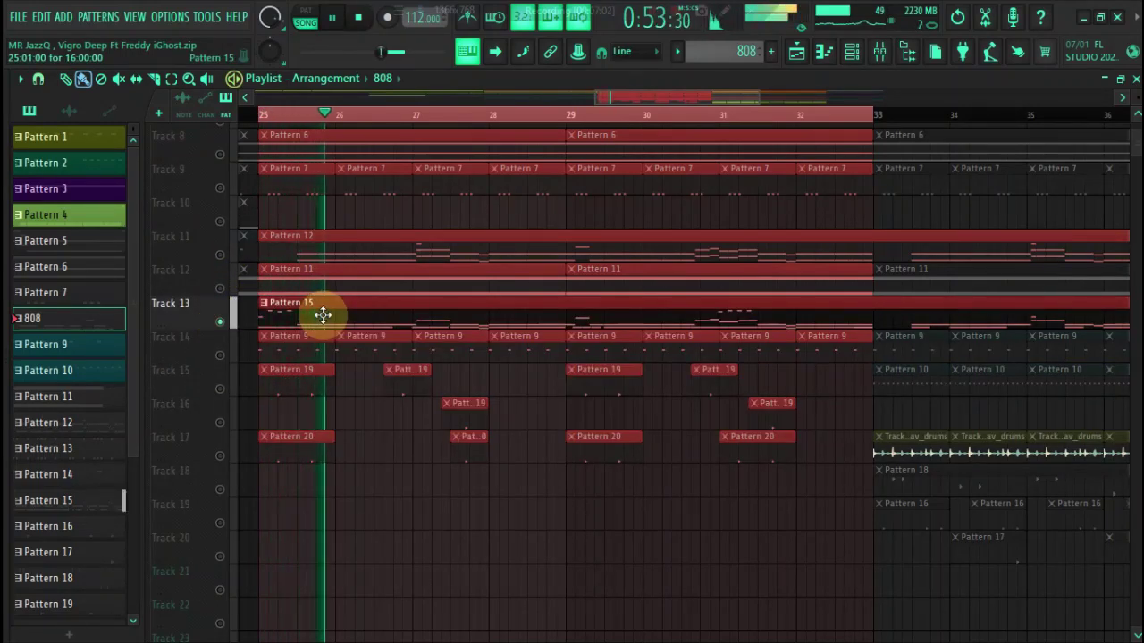
left_click(322, 314)
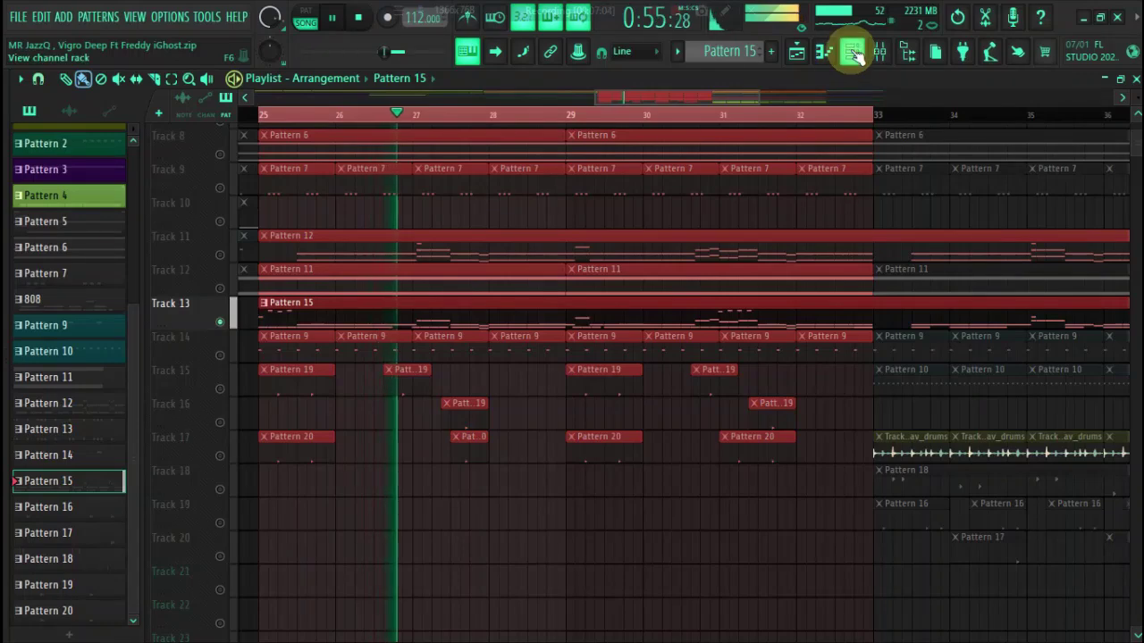
left_click(853, 53)
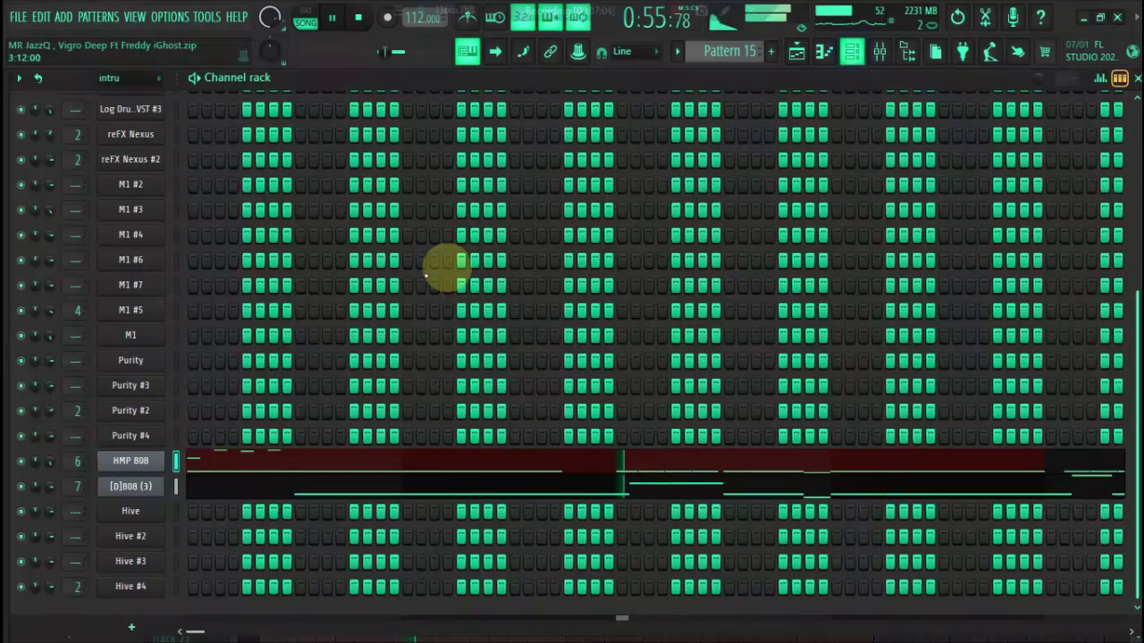
left_click(210, 464)
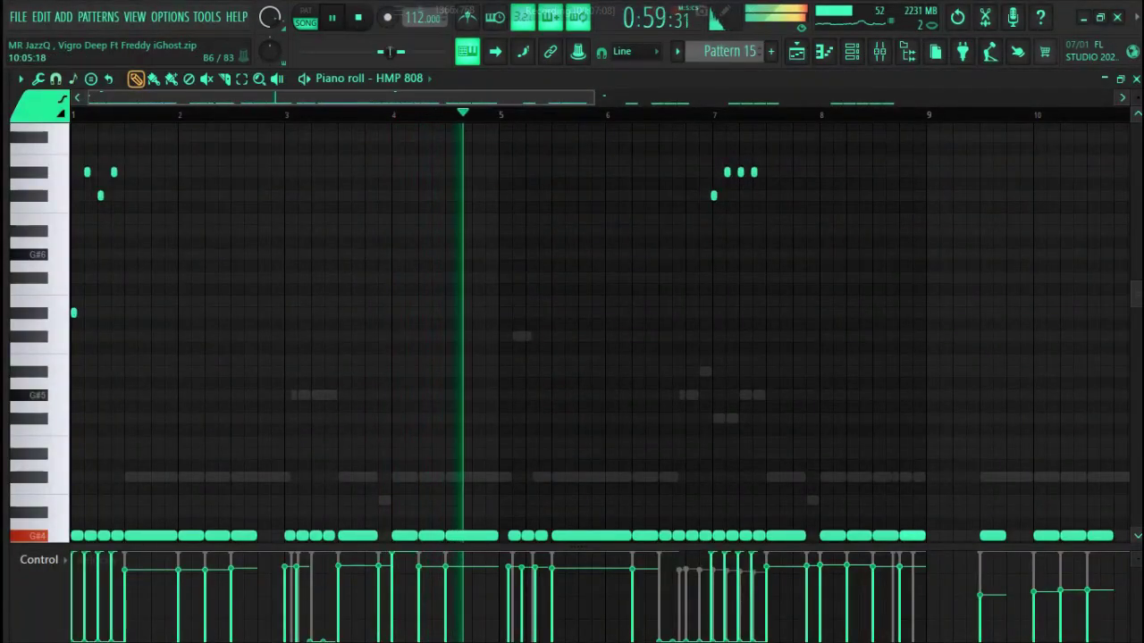
Step: Return to the playlist and play the full mix of bars 25 to 32 from the start of the section
left_click_drag(1137, 97, 1137, 118)
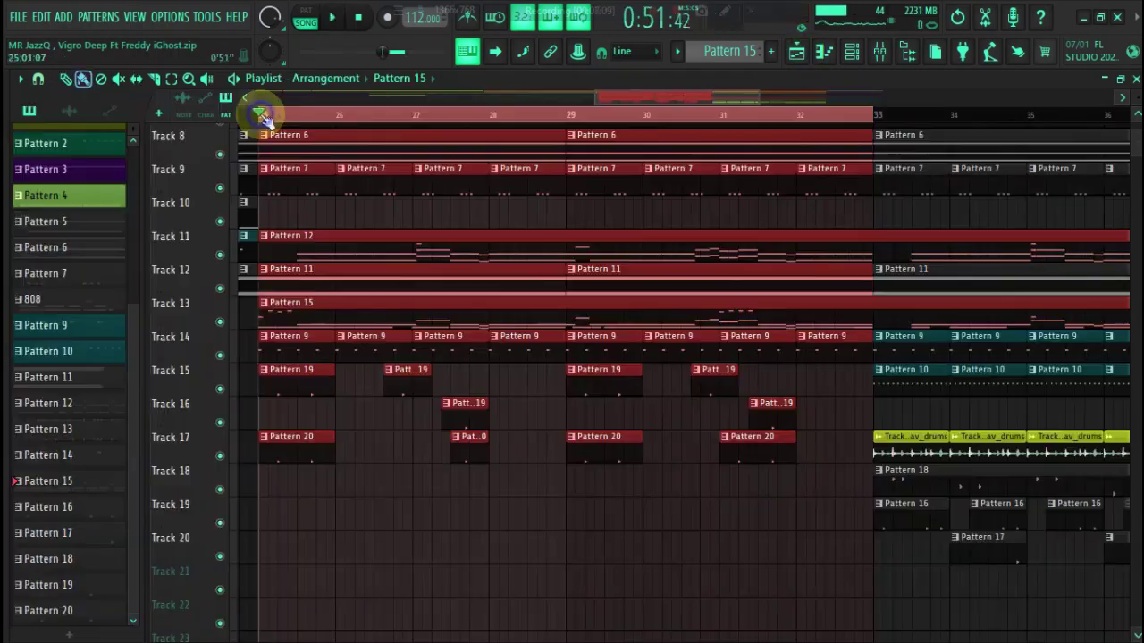
key("space")
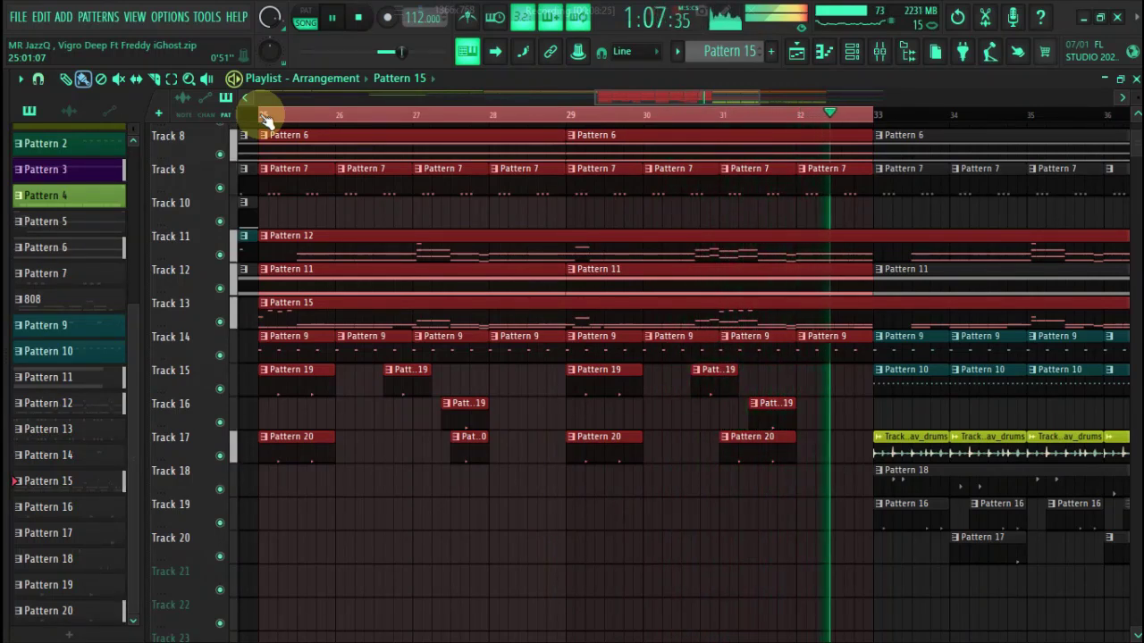
key("space")
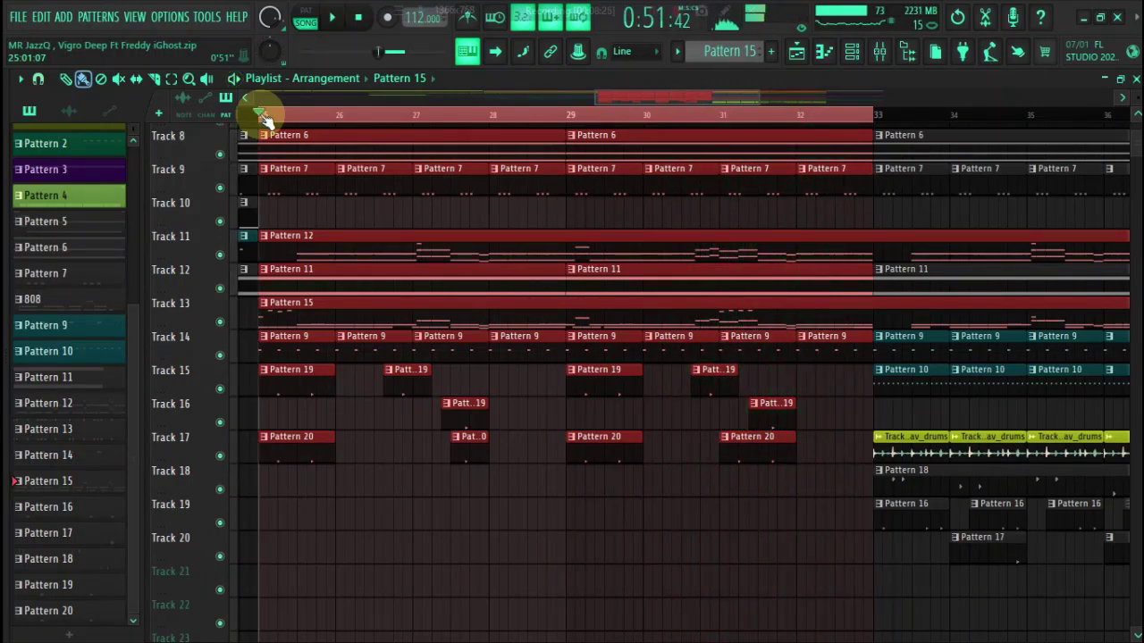
Step: Solo Track 11 for a listen, stop playback, and select bars 33 to 40 on the timeline
right_click(220, 256)
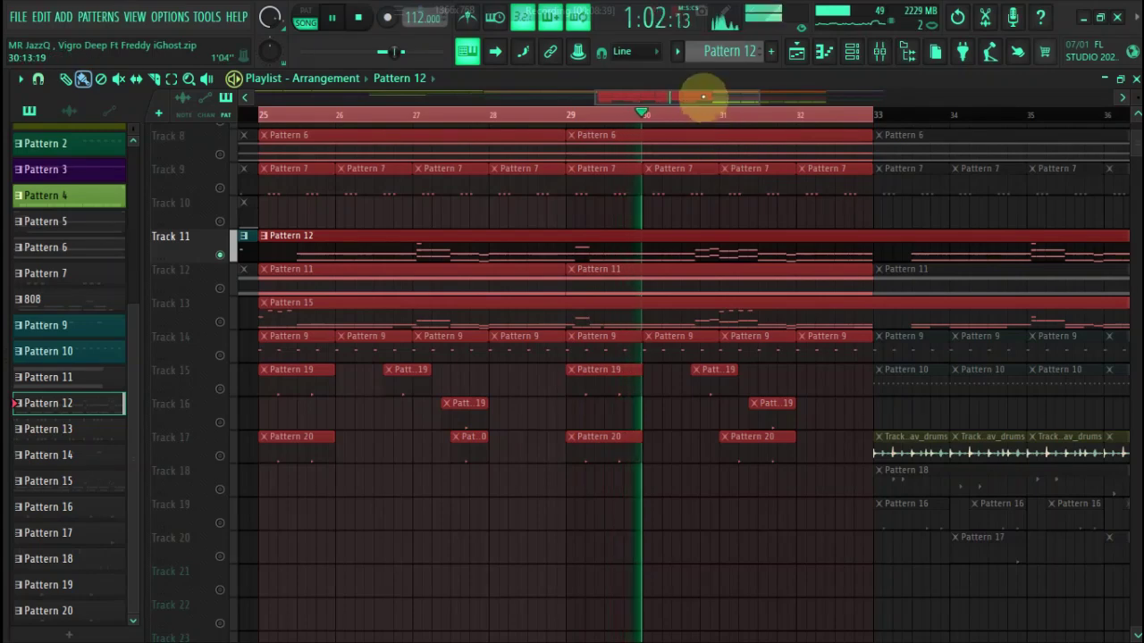
left_click_drag(701, 96, 795, 122)
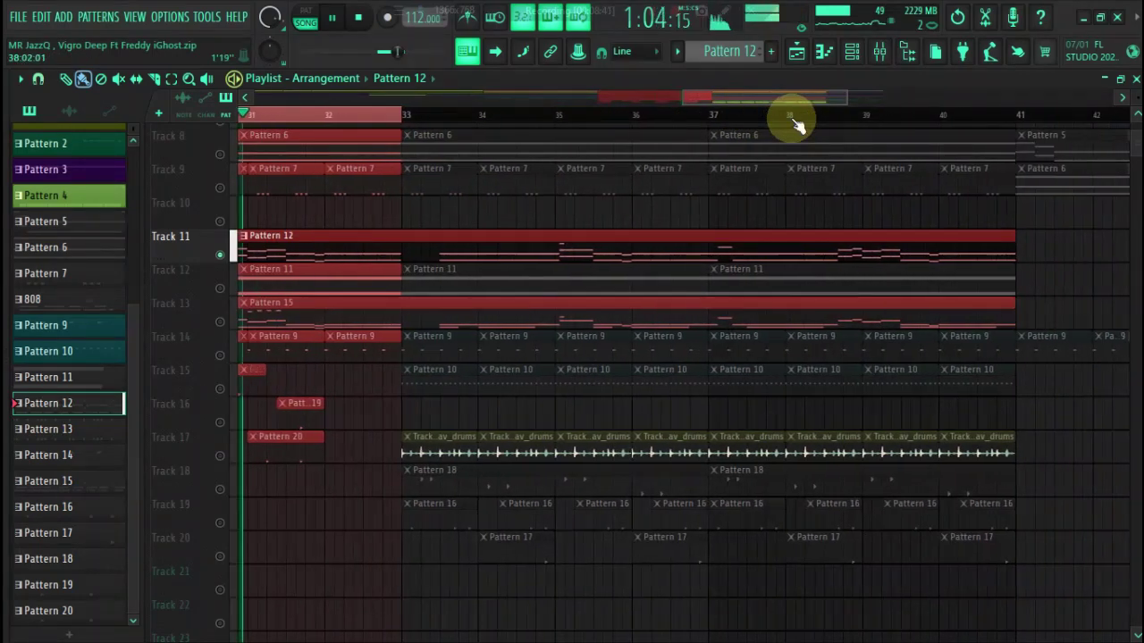
key("space")
left_click(410, 121)
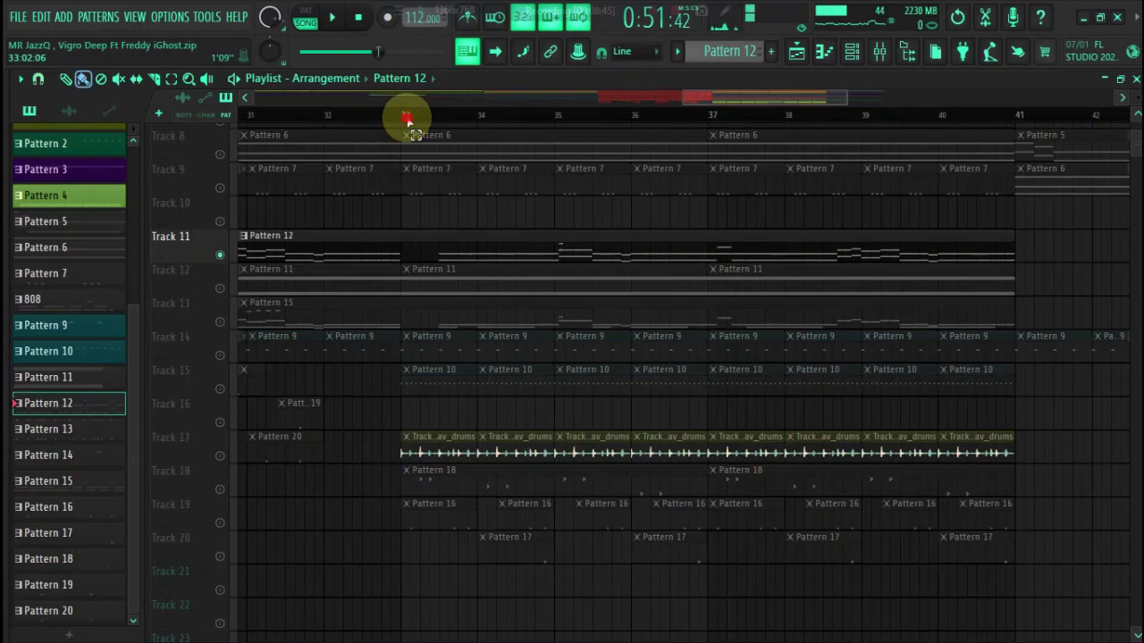
left_click_drag(409, 120, 1022, 187)
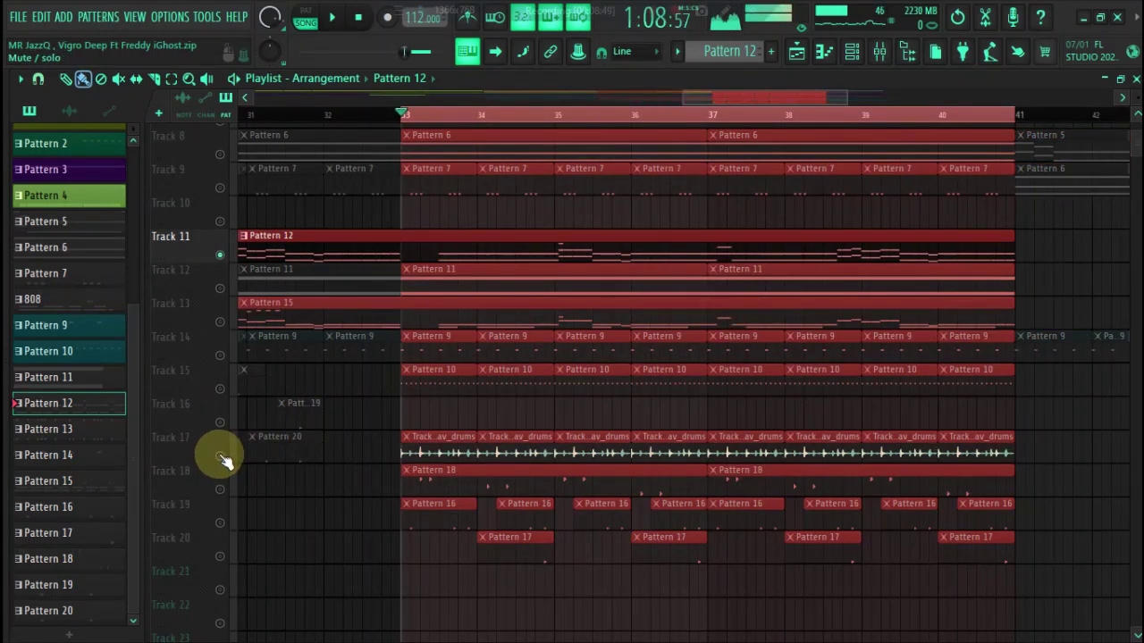
Step: Add Tracks 17 to 20 and Track 15 to the soloed Track 11, and play bars 33 to 40
left_click_drag(222, 457, 223, 557)
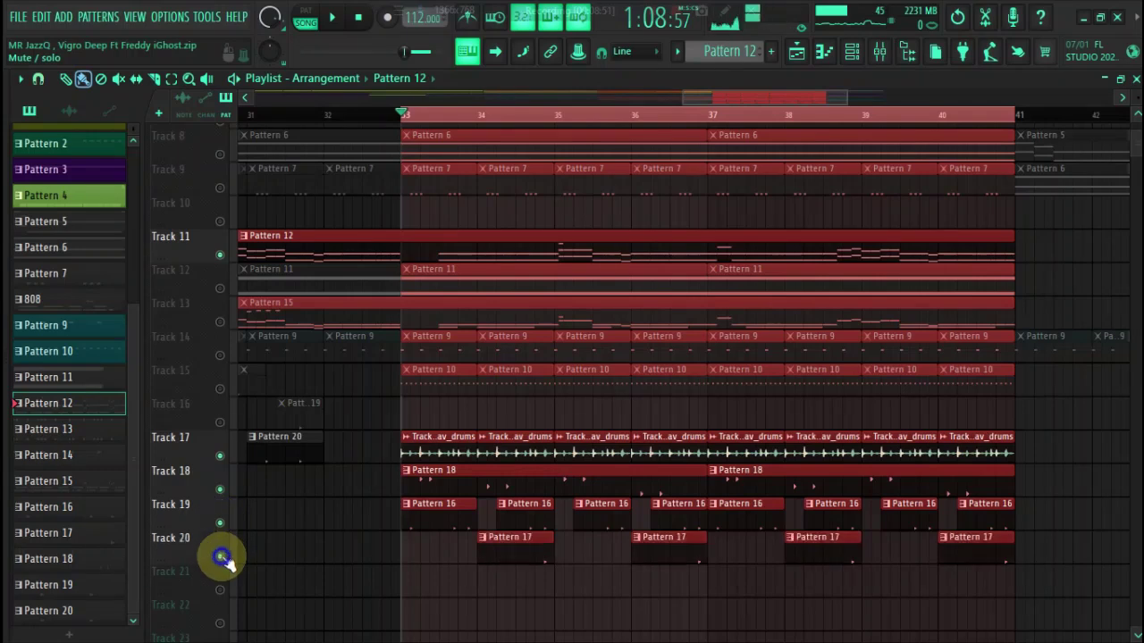
left_click(221, 390)
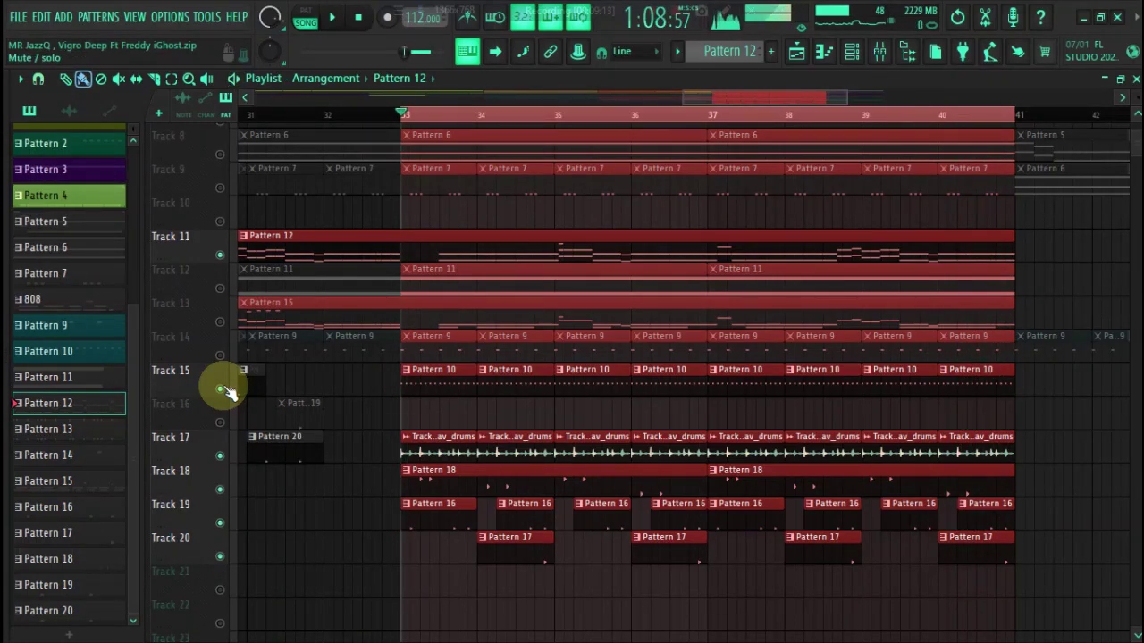
key("space")
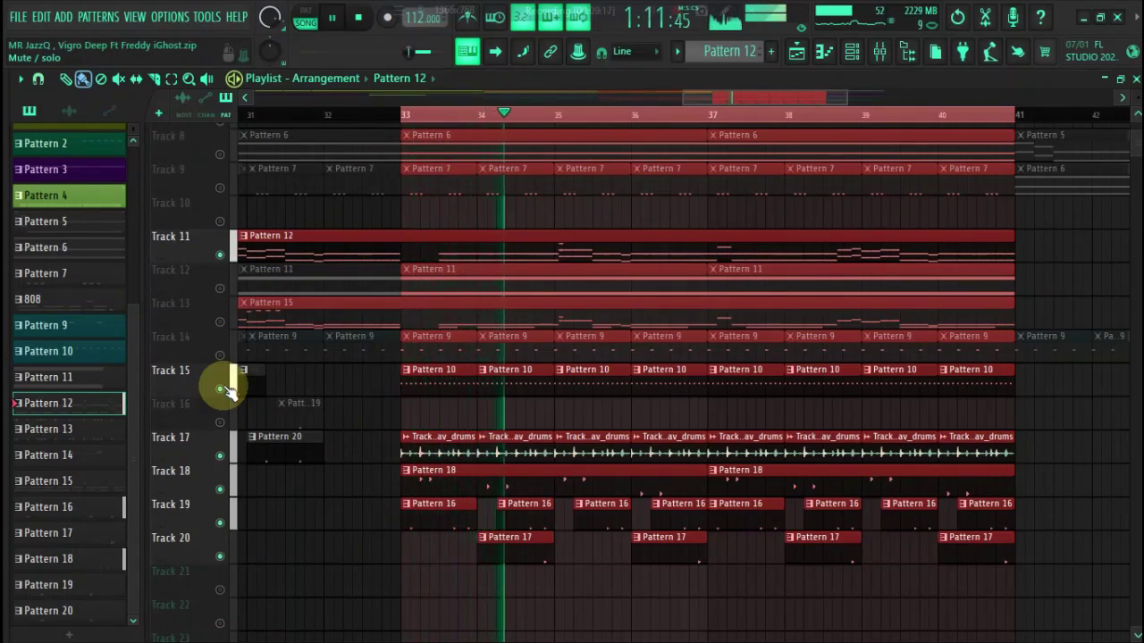
Step: Restore all playlist tracks to hear the full mix of bars 33 to 40
right_click(219, 457)
right_click(220, 457)
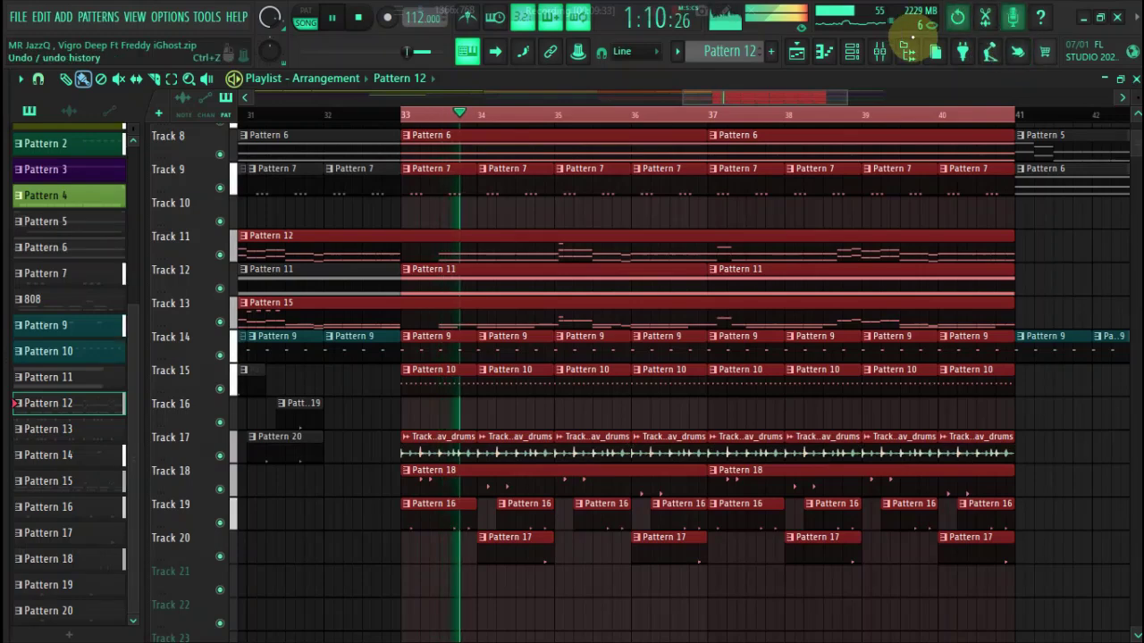
Step: Inspect the mixer's channel levels while the full mix plays, and return to the playlist at bars 33 to 44
left_click(879, 51)
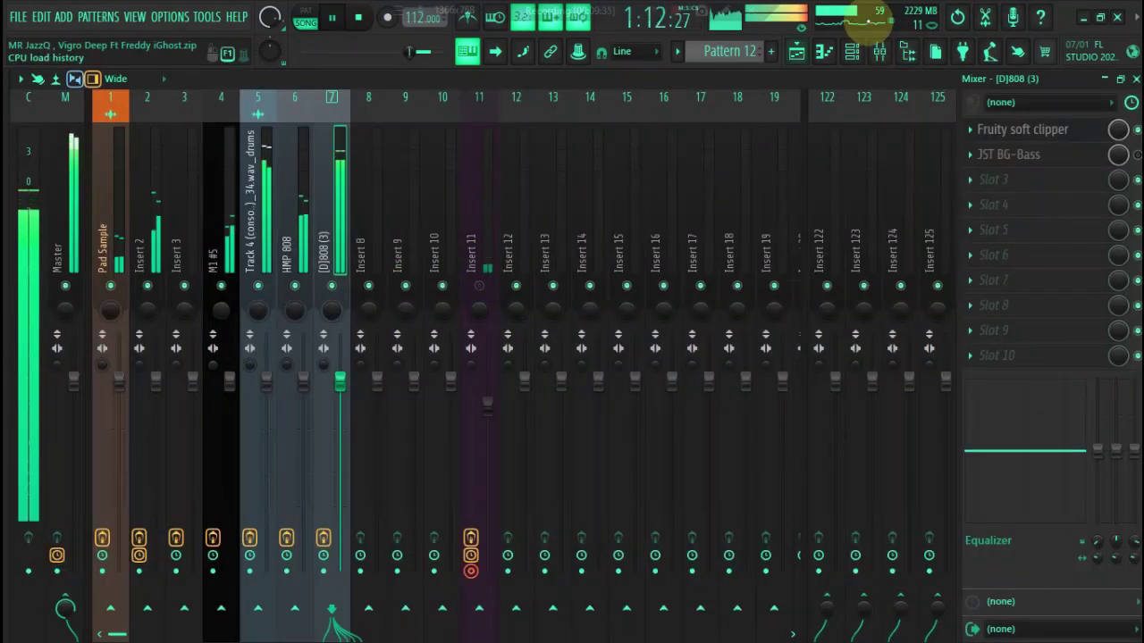
left_click(794, 54)
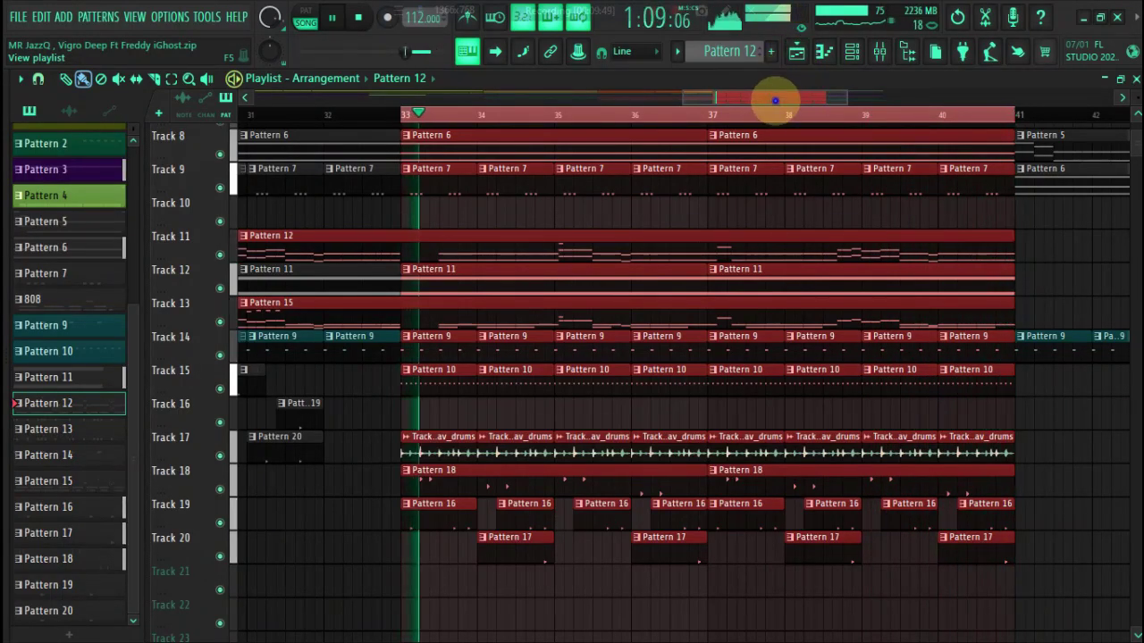
left_click_drag(774, 100, 806, 102)
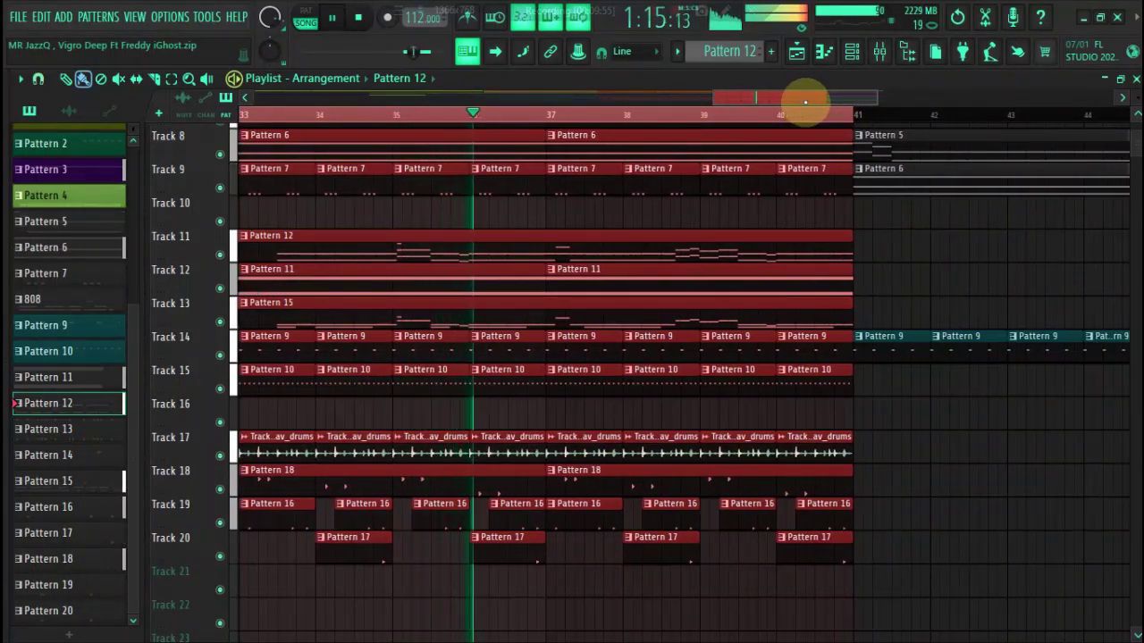